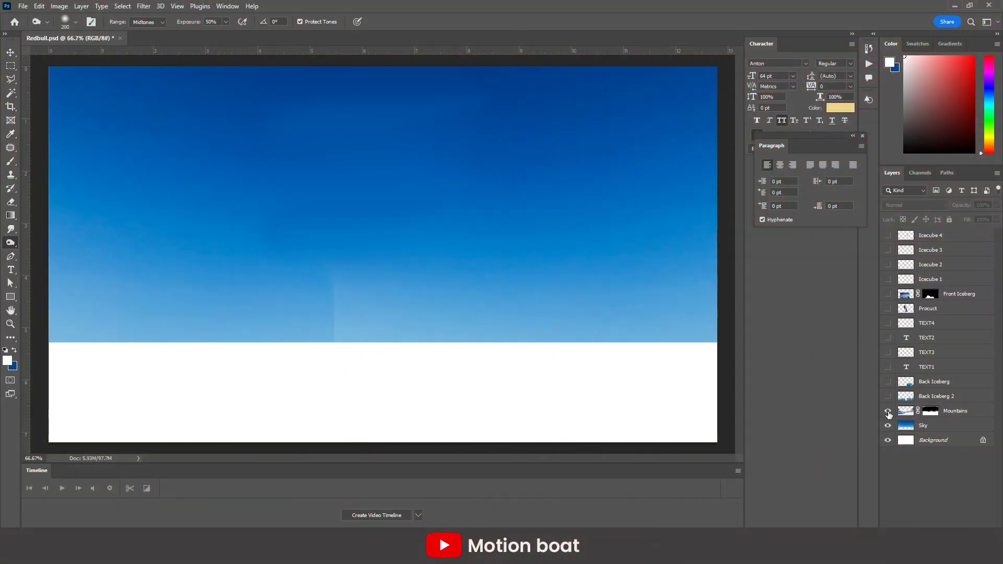
Show the Mountains, Procuct, Front Iceberg, Back Iceberg 2 and Back Iceberg layers in Redbull.psd
{"action": "left_click", "coordinate": [887, 411]}
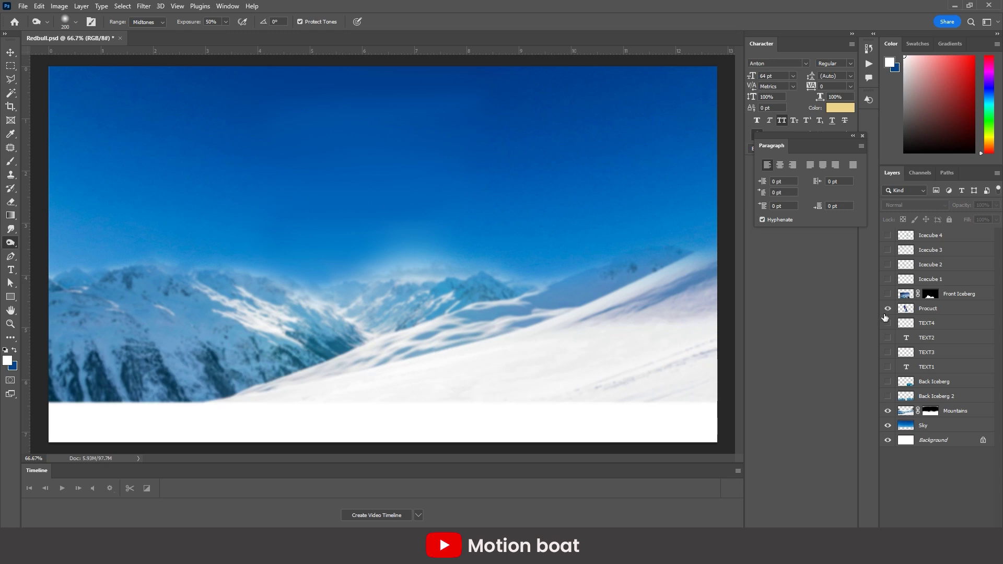
{"action": "left_click", "coordinate": [888, 294]}
{"action": "left_click", "coordinate": [888, 396]}
{"action": "left_click", "coordinate": [888, 382]}
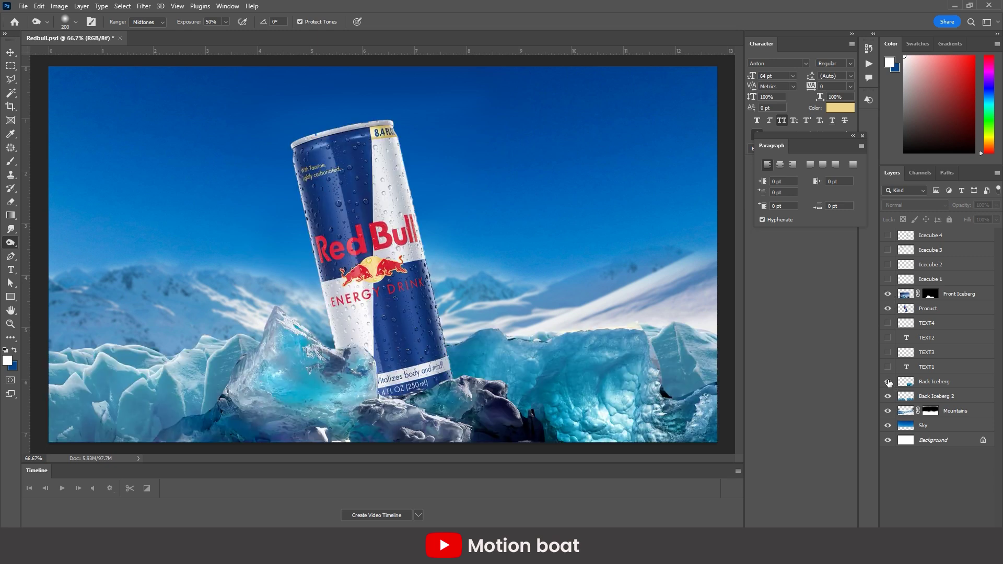
Show the TEXT1 to TEXT4 layers and the four Icecube layers
{"action": "left_click", "coordinate": [887, 367]}
{"action": "left_click", "coordinate": [887, 352]}
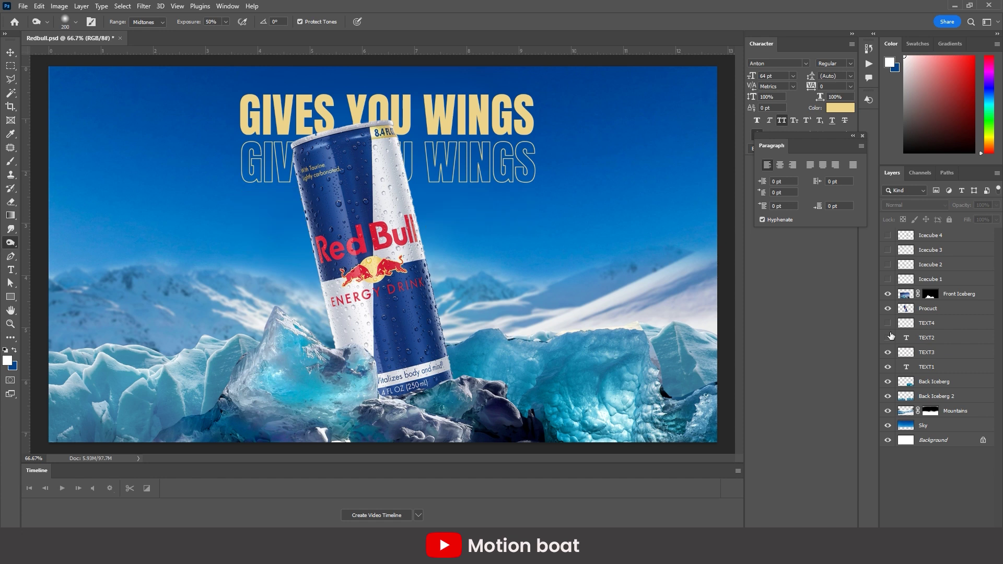
{"action": "left_click", "coordinate": [887, 337]}
{"action": "left_click", "coordinate": [887, 323]}
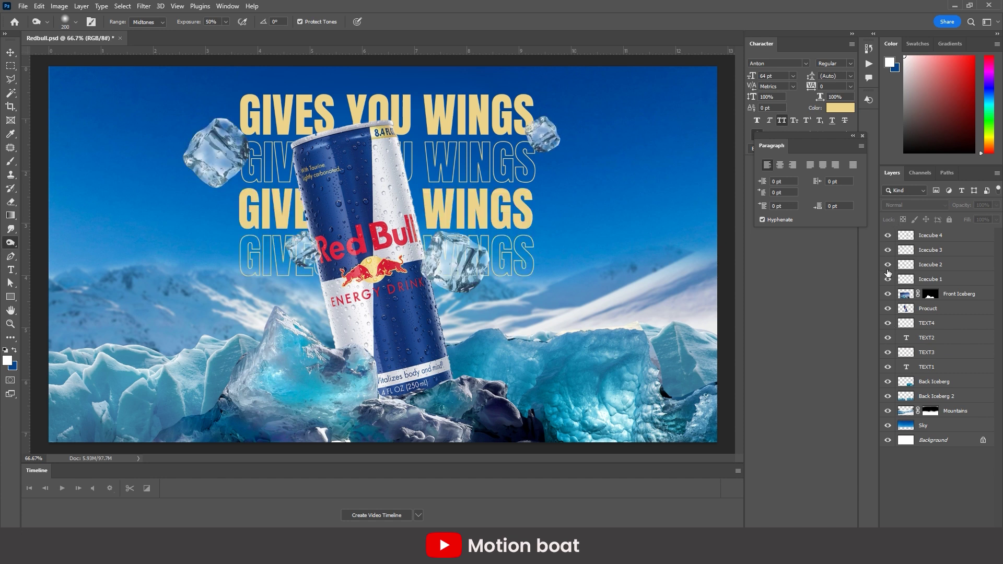
{"action": "mouse_move", "coordinate": [888, 278]}
{"action": "left_mouse_down"}
{"action": "mouse_move", "coordinate": [889, 235]}
{"action": "mouse_move", "coordinate": [889, 275]}
{"action": "left_mouse_up"}
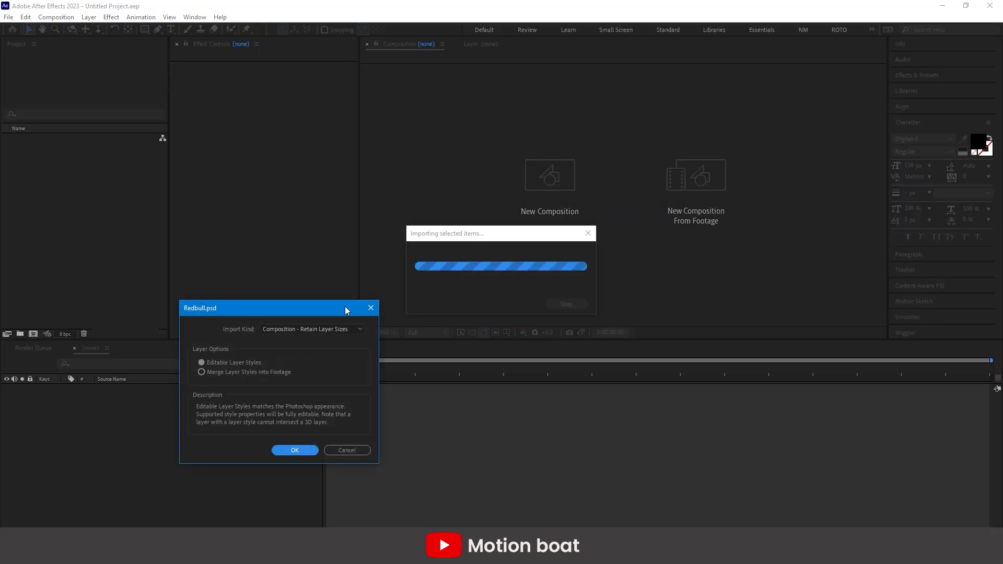
Switch to After Effects and import Redbull.psd as a composition retaining layer sizes, with editable layer styles
{"action": "left_click", "coordinate": [335, 329]}
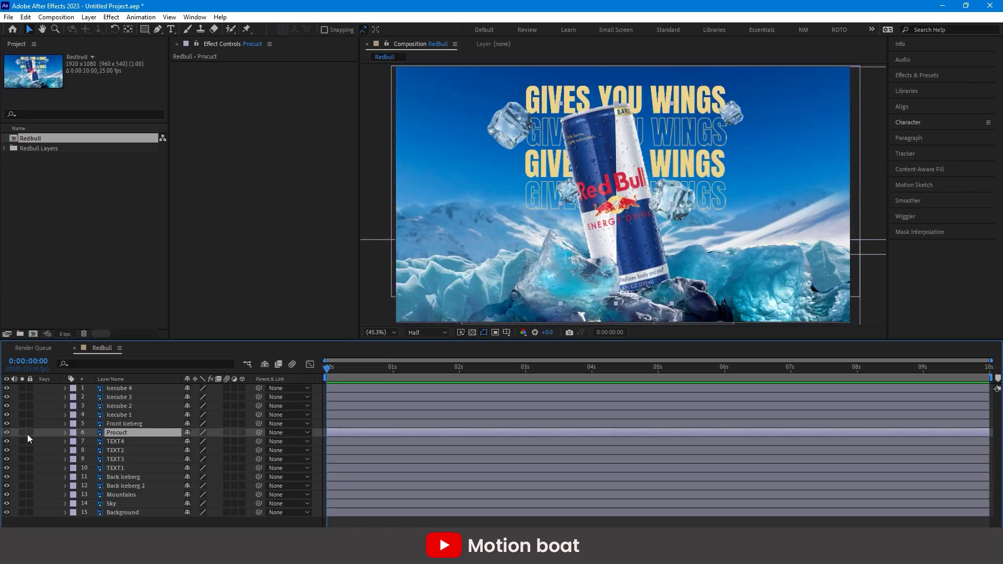
Hide the TEXT1, TEXT2, TEXT3 and TEXT4 layers in the Redbull composition
{"action": "left_click", "coordinate": [114, 442]}
{"action": "left_click", "coordinate": [117, 466], "text": "shift"}
{"action": "left_click_drag", "start_coordinate": [10, 442], "coordinate": [6, 468]}
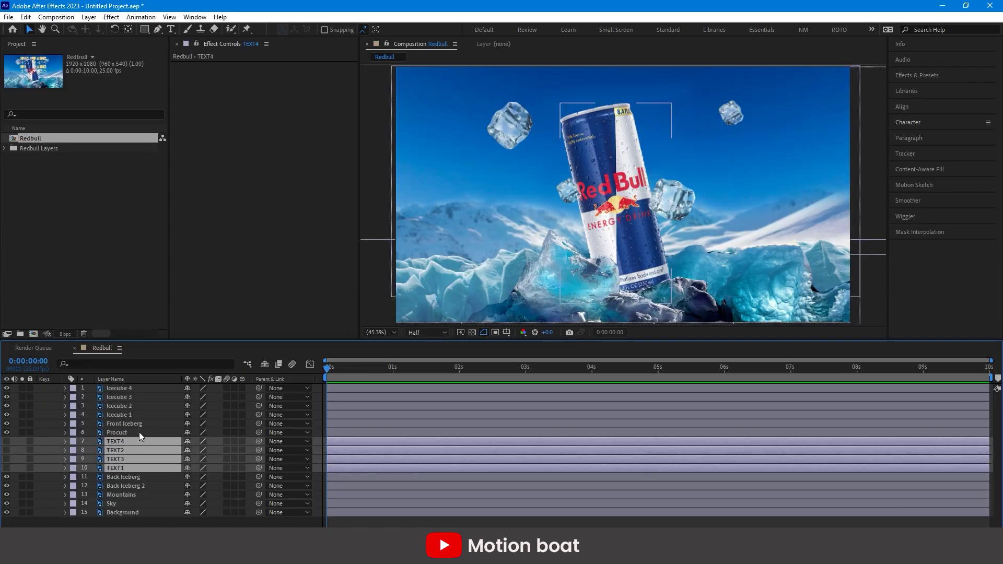
{"action": "left_click", "coordinate": [139, 431]}
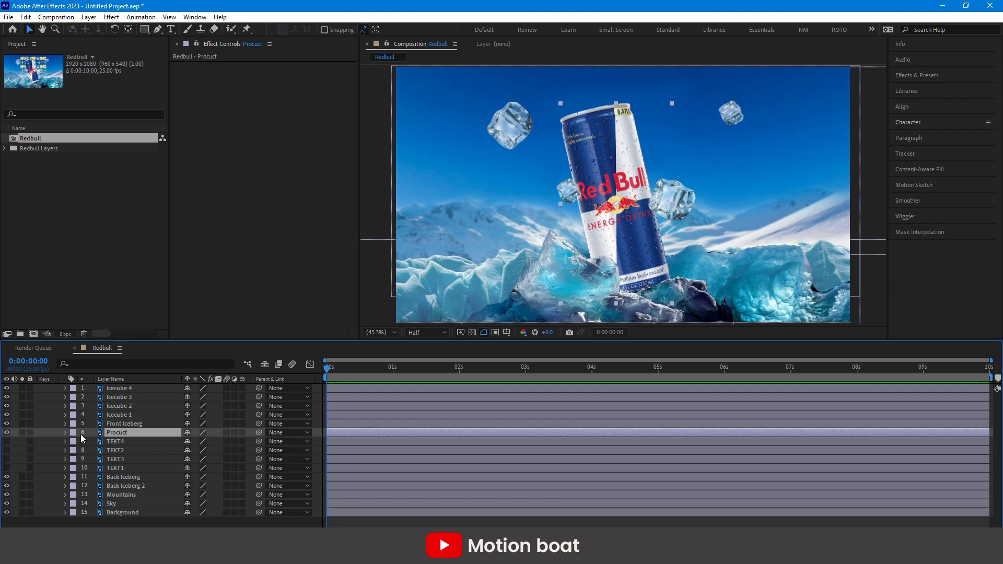
{"action": "key", "text": "p"}
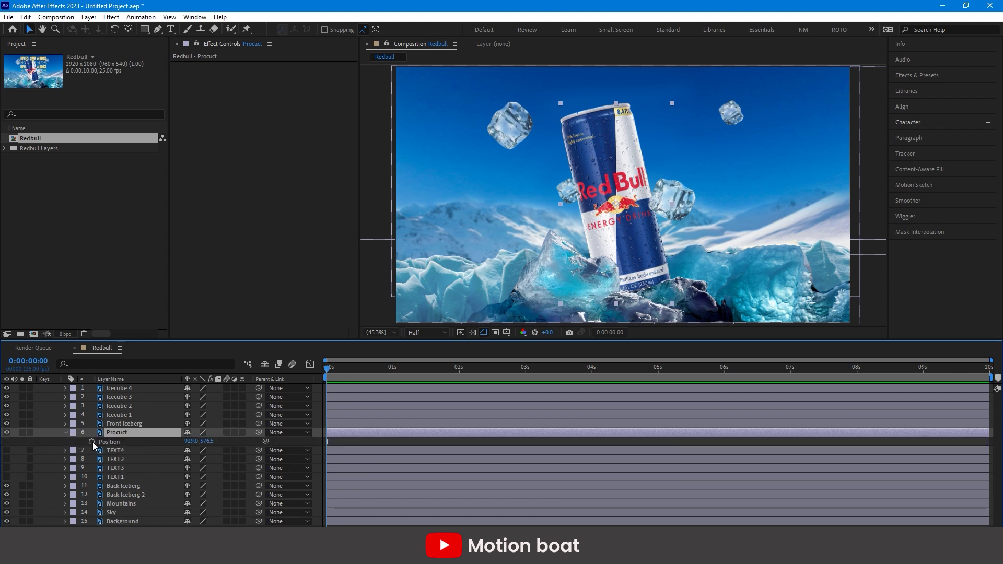
{"action": "left_click", "coordinate": [65, 432]}
Turn every layer in the Redbull composition, from Icecube 4 to Background, into a 3D layer
{"action": "left_click_drag", "start_coordinate": [241, 388], "coordinate": [240, 434]}
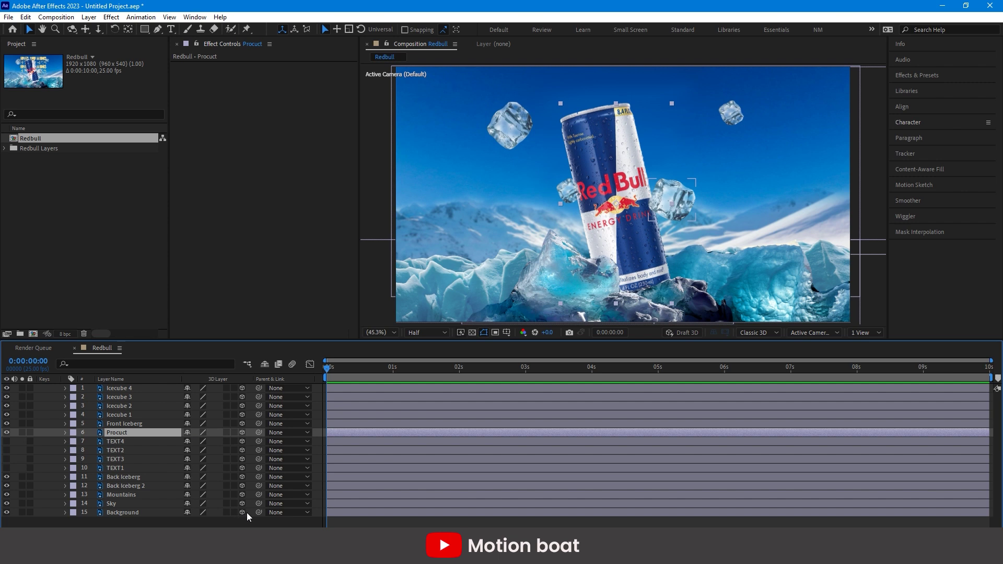
{"action": "left_click_drag", "start_coordinate": [246, 512], "coordinate": [245, 512]}
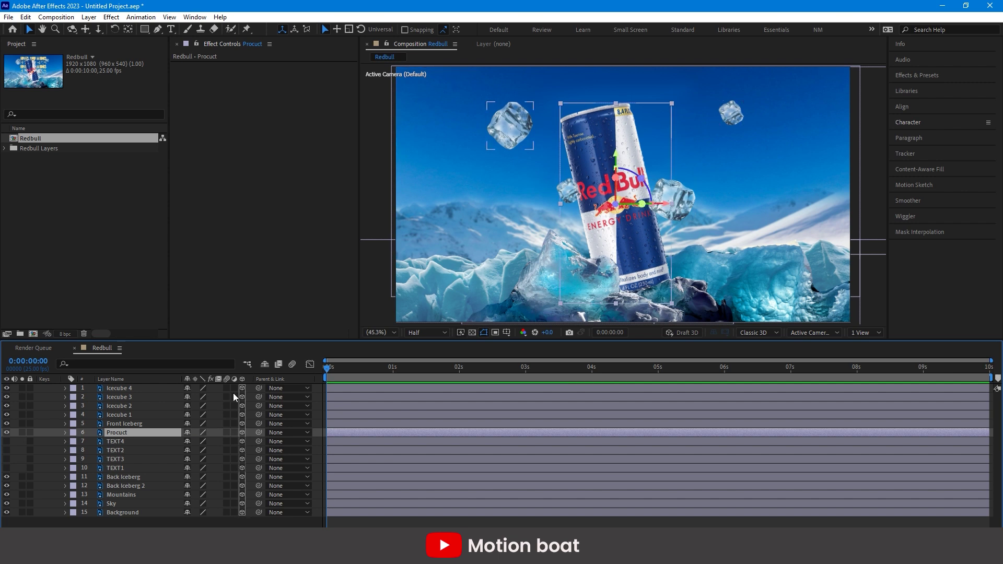
Add a null object at the top of the layer stack and make it 3D
{"action": "right_click", "coordinate": [122, 522]}
{"action": "mouse_move", "coordinate": [157, 395]}
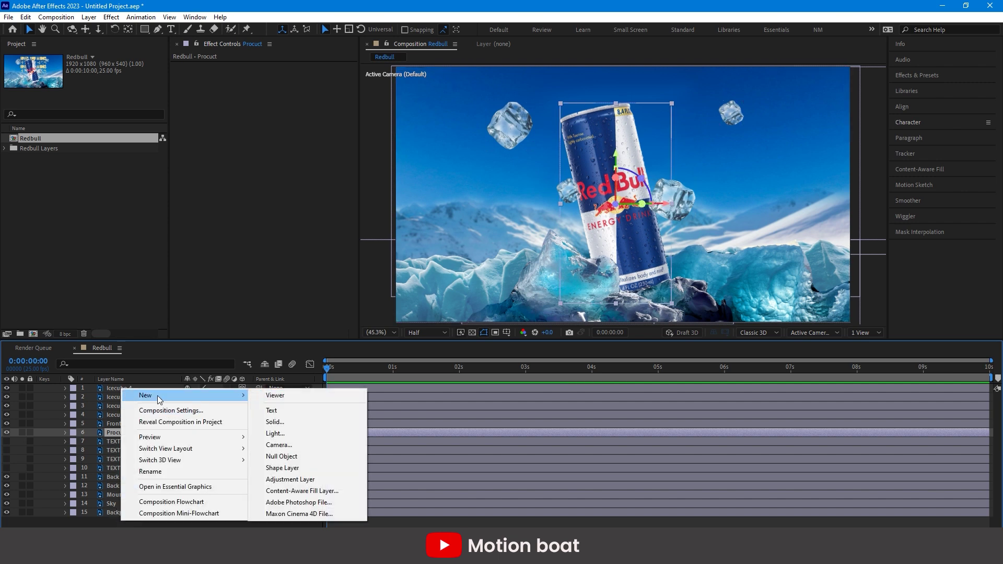
{"action": "left_click", "coordinate": [302, 452]}
{"action": "left_click_drag", "start_coordinate": [117, 435], "coordinate": [120, 387]}
{"action": "left_click", "coordinate": [242, 389]}
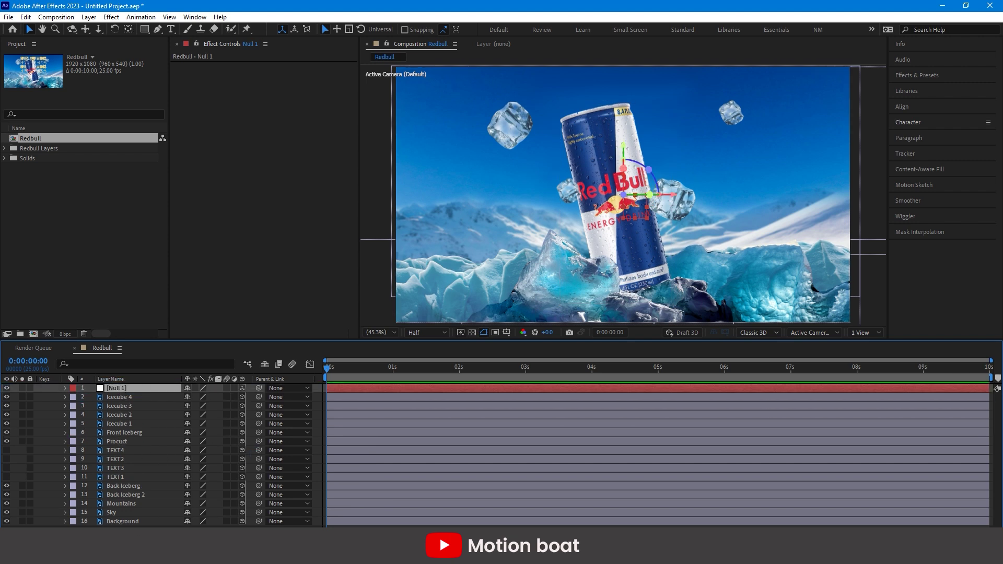
Create a two-node 50 mm camera, placed directly below Null 1, and parent it to that null
{"action": "right_click", "coordinate": [163, 527]}
{"action": "mouse_move", "coordinate": [235, 404]}
{"action": "left_click", "coordinate": [339, 455]}
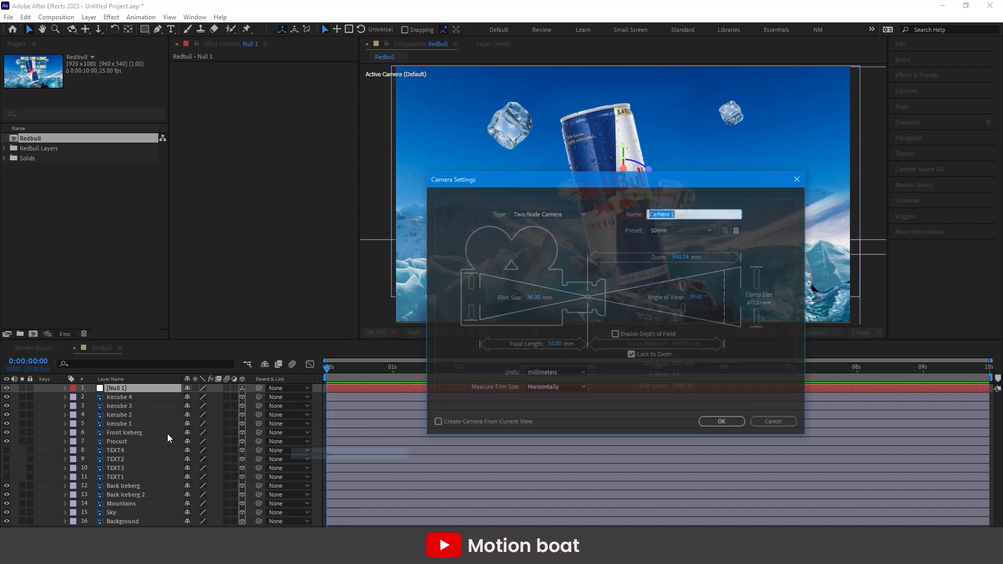
{"action": "left_click", "coordinate": [712, 421]}
{"action": "left_click_drag", "start_coordinate": [120, 387], "coordinate": [118, 397]}
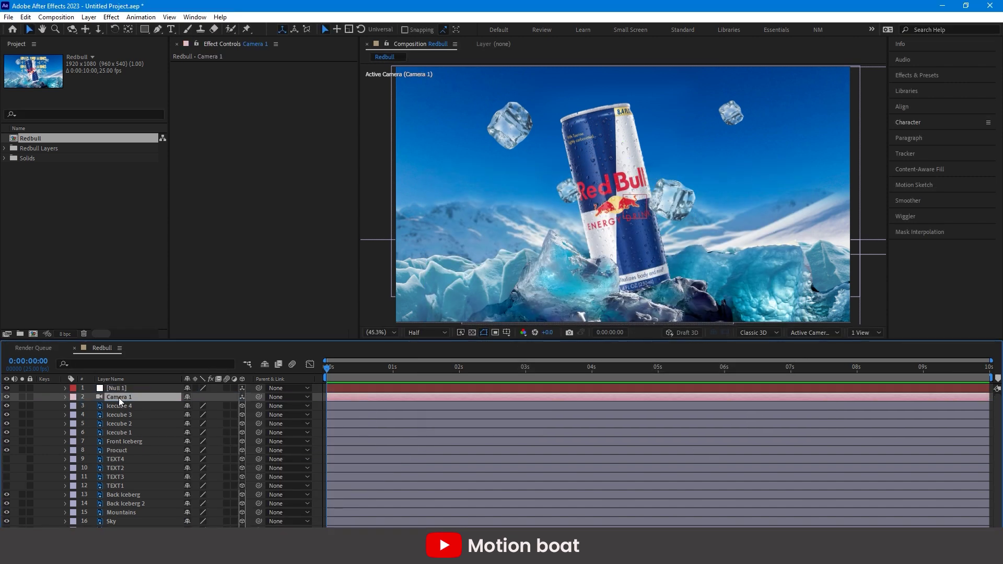
{"action": "left_click_drag", "start_coordinate": [268, 397], "coordinate": [104, 387]}
Animate the Procuct can's position from hidden below the icebergs at frame 0 to its original place at frame 10, and preview it
{"action": "left_click", "coordinate": [118, 450]}
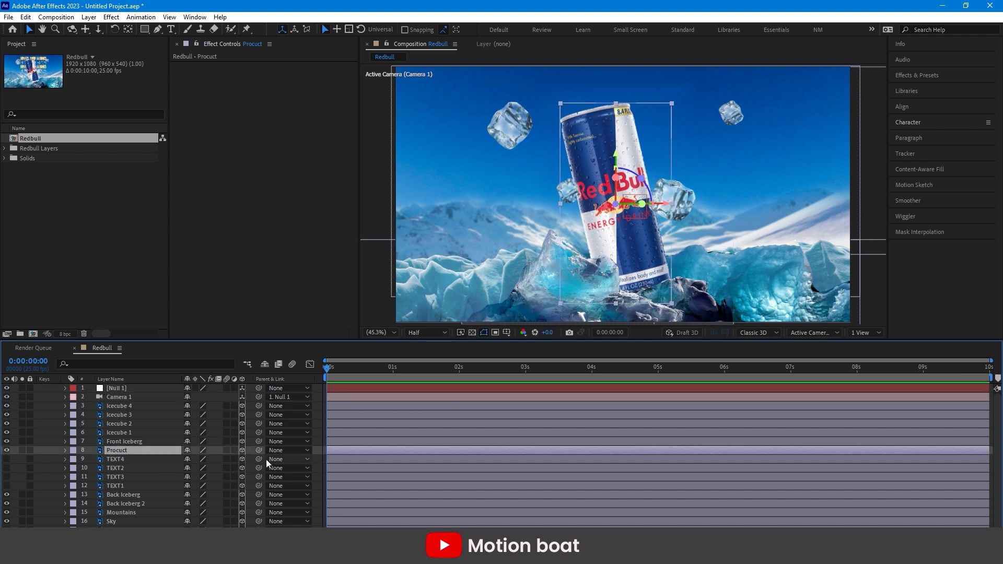
{"action": "key", "text": "p"}
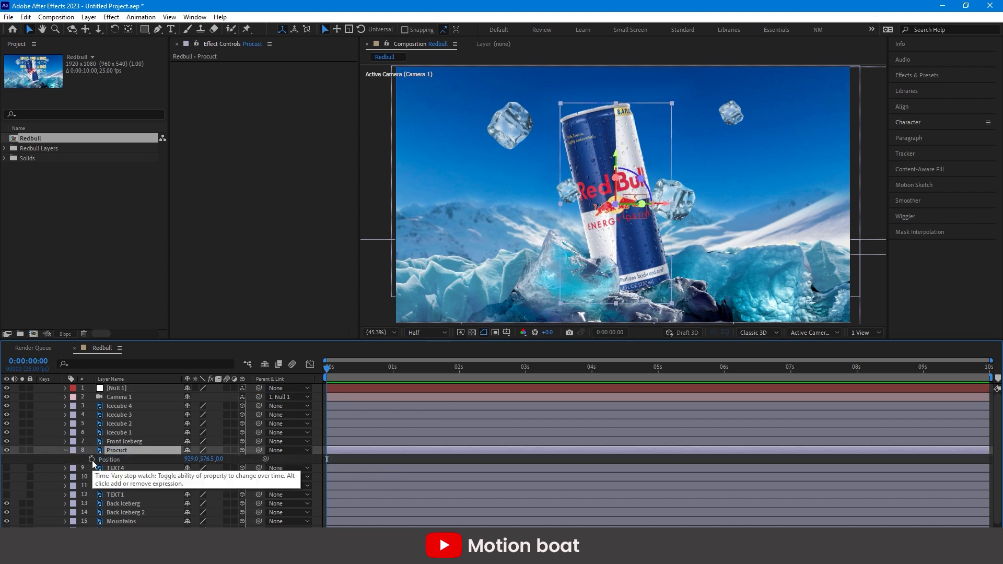
{"action": "left_click", "coordinate": [345, 368]}
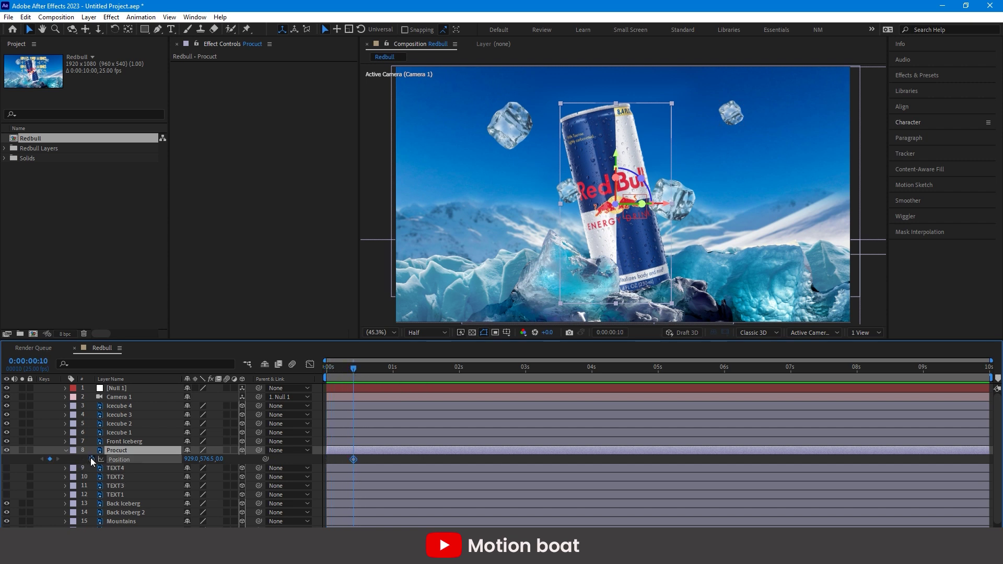
{"action": "left_click_drag", "start_coordinate": [591, 136], "coordinate": [630, 298]}
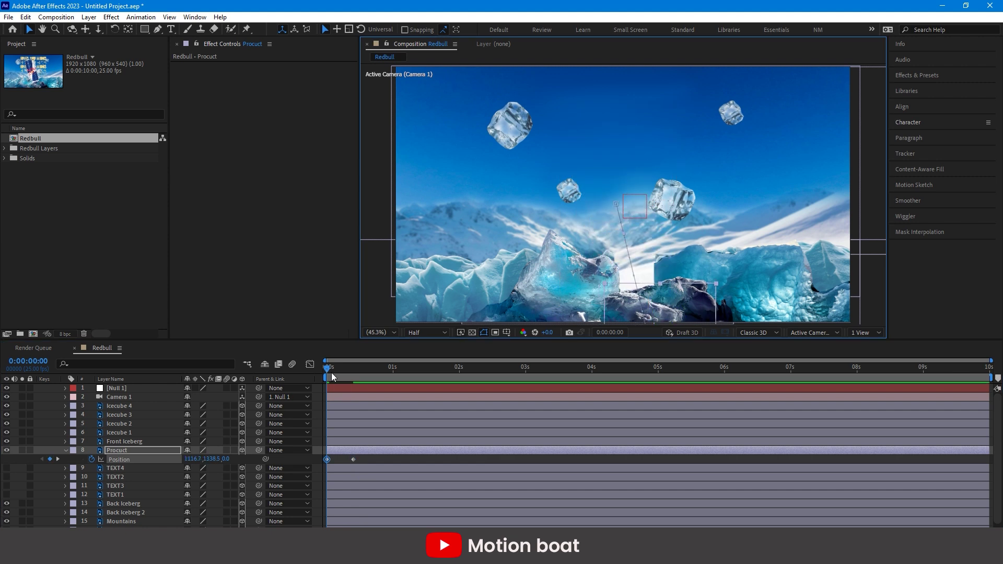
{"action": "left_click_drag", "start_coordinate": [331, 370], "coordinate": [267, 368]}
{"action": "key", "text": "space"}
{"action": "key", "text": "space"}
Apply Easy Ease to both can position keyframes with a speed curve peaking near frame 8, and turn on the layer's motion blur
{"action": "left_click", "coordinate": [354, 459]}
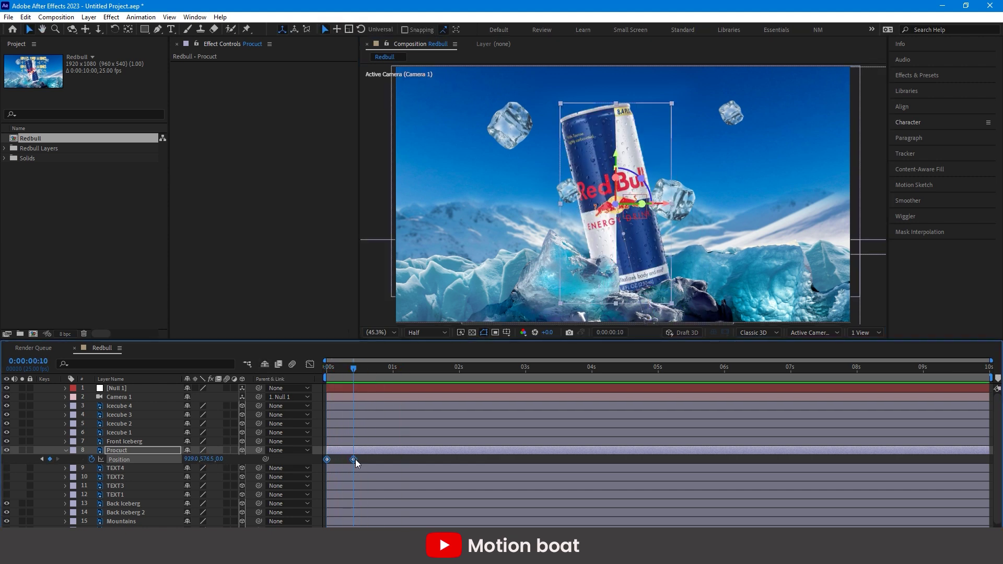
{"action": "key", "text": "F9"}
{"action": "key", "text": "shift+F3"}
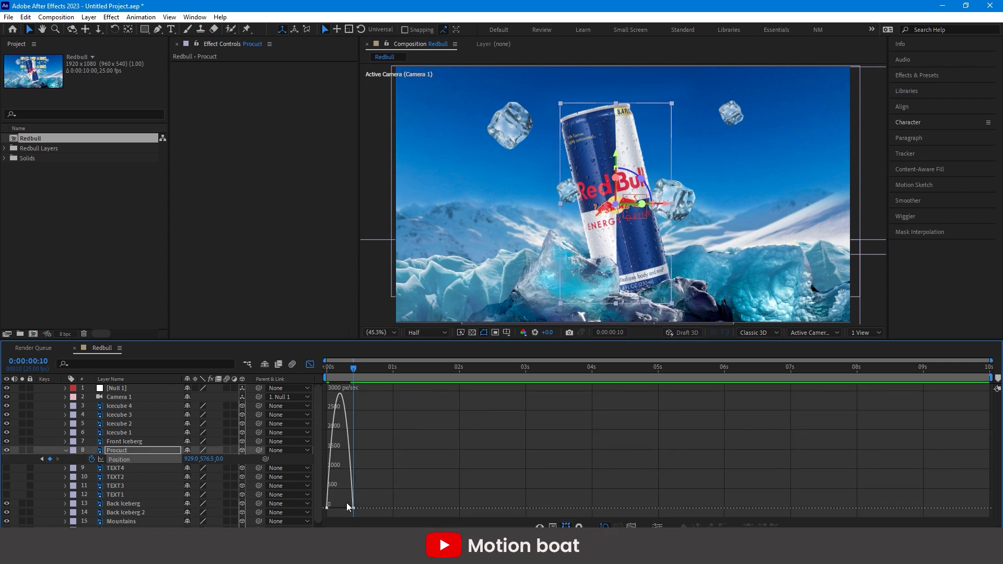
{"action": "left_click_drag", "start_coordinate": [331, 508], "coordinate": [353, 508]}
{"action": "key", "text": "equal"}
{"action": "key", "text": "equal"}
{"action": "key", "text": "equal"}
{"action": "key", "text": "Home"}
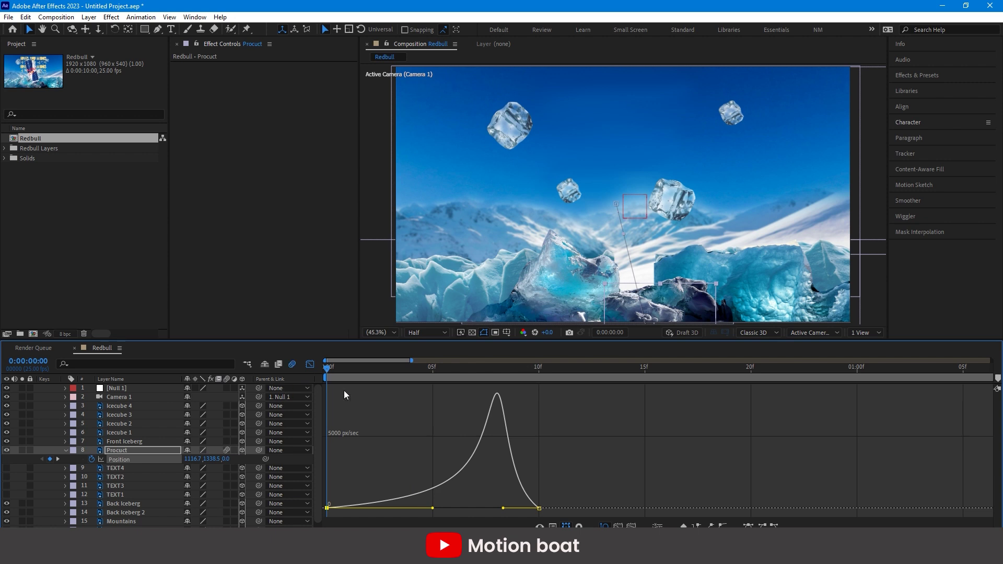
{"action": "key", "text": "shift+F3"}
{"action": "key", "text": "space"}
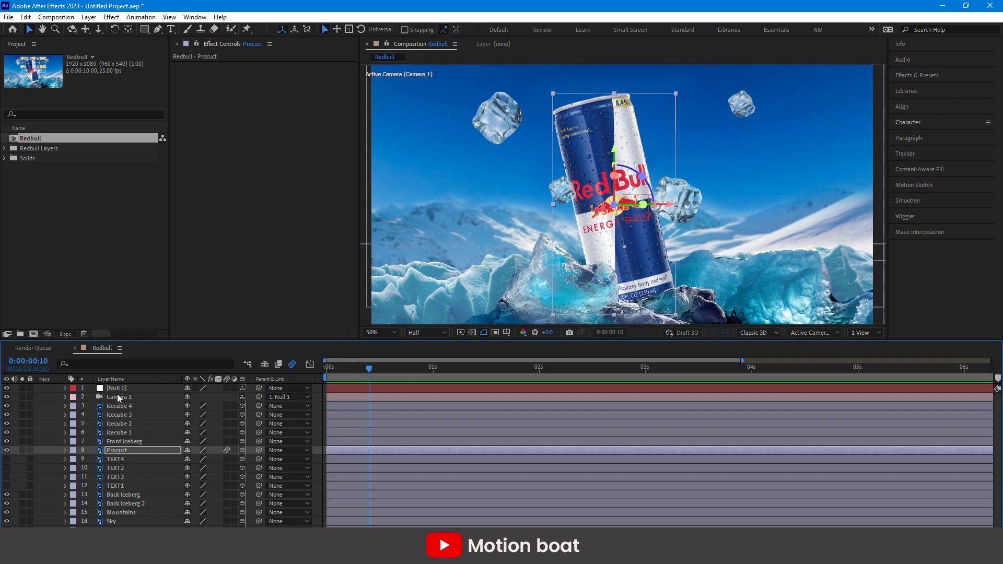
Keyframe Null 1's position at frame 8, and shift it to 964, 532 at frame 10
{"action": "left_click", "coordinate": [337, 389]}
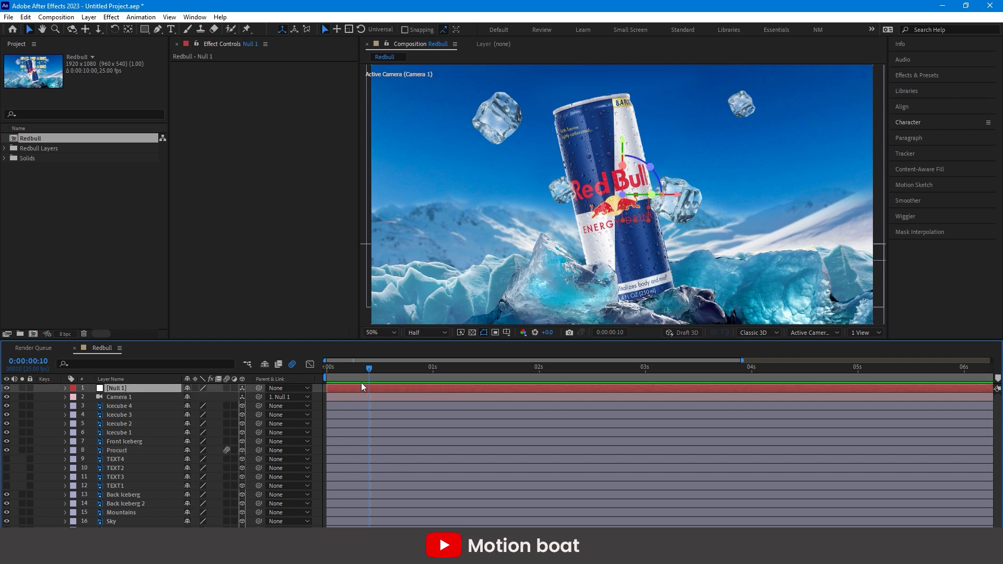
{"action": "key", "text": "p"}
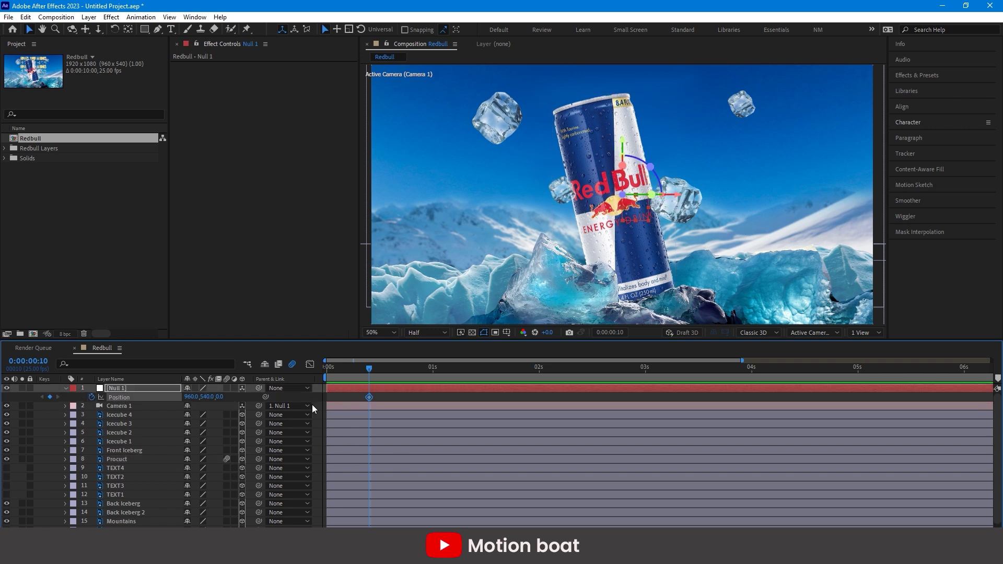
{"action": "left_click_drag", "start_coordinate": [368, 397], "coordinate": [360, 397]}
{"action": "key", "text": "Left"}
{"action": "key", "text": "Left"}
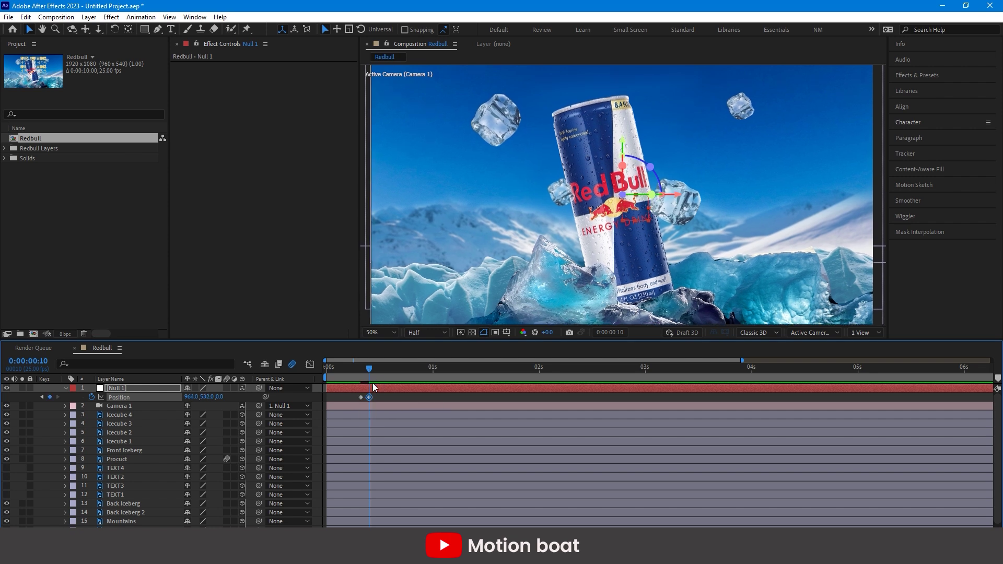
Continue the null's shake with offset position keyframes at frames 12, 14 and 17, ending at 980, 538, and preview it
{"action": "left_click", "coordinate": [377, 369]}
{"action": "key", "text": "Down"}
{"action": "key", "text": "Down"}
{"action": "key", "text": "Down"}
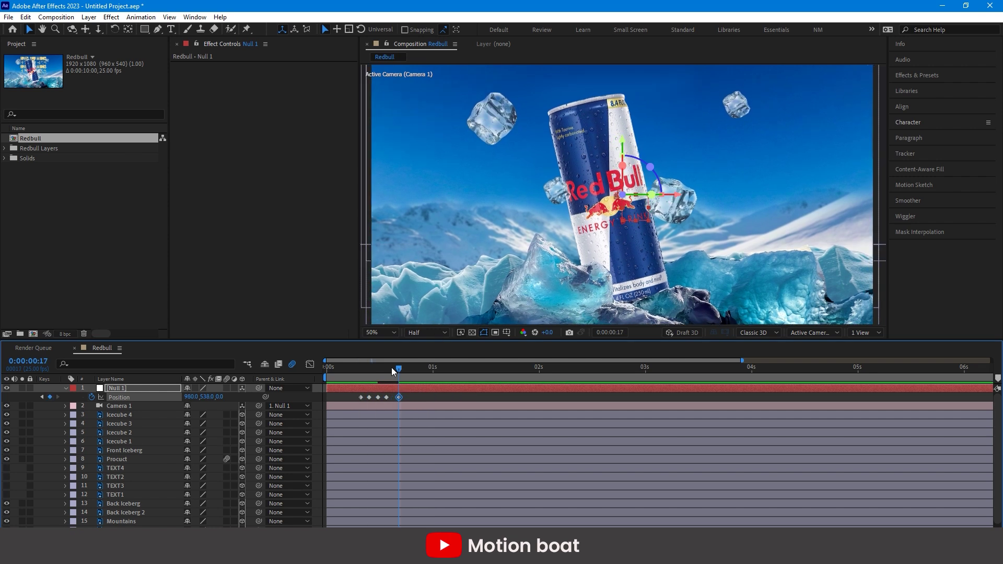
{"action": "key", "text": "space"}
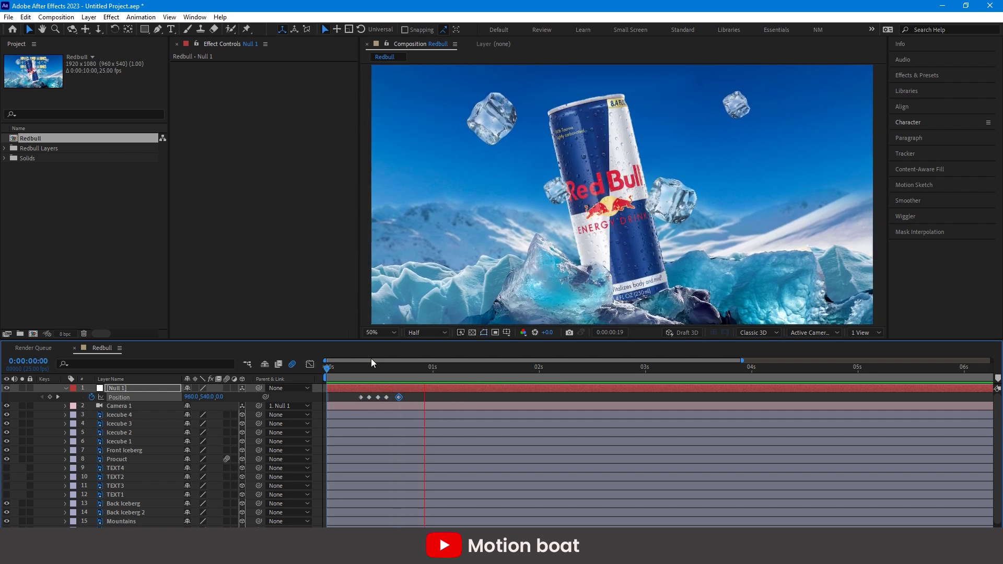
Finish the null's shake with position keyframes at frames 20 and 23, returning it to 960, 540, and play it back
{"action": "left_click", "coordinate": [416, 371]}
{"action": "mouse_move", "coordinate": [386, 372]}
{"action": "left_mouse_down"}
{"action": "mouse_move", "coordinate": [361, 372]}
{"action": "mouse_move", "coordinate": [408, 376]}
{"action": "mouse_move", "coordinate": [389, 379]}
{"action": "mouse_move", "coordinate": [401, 385]}
{"action": "left_mouse_up"}
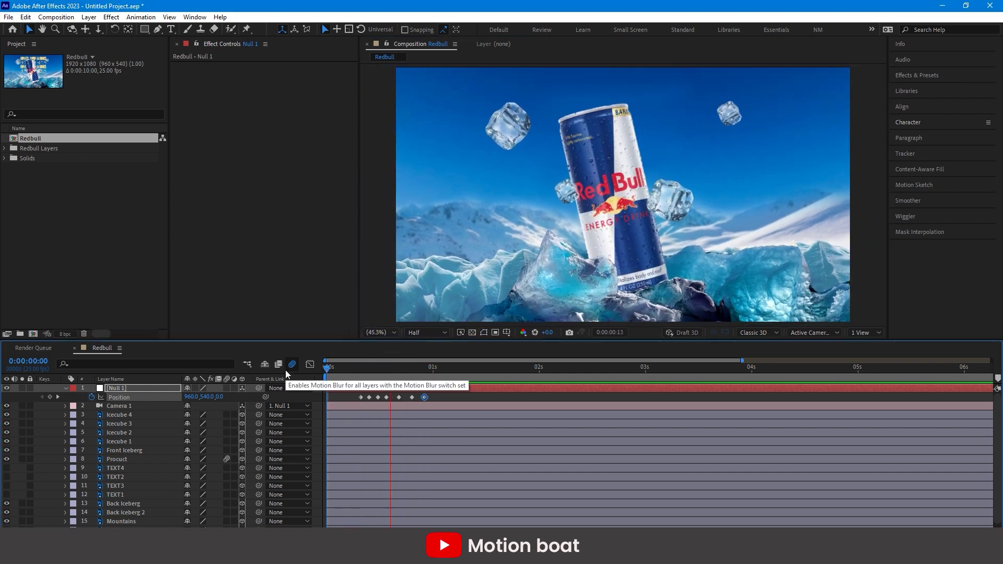
{"action": "key", "text": "space"}
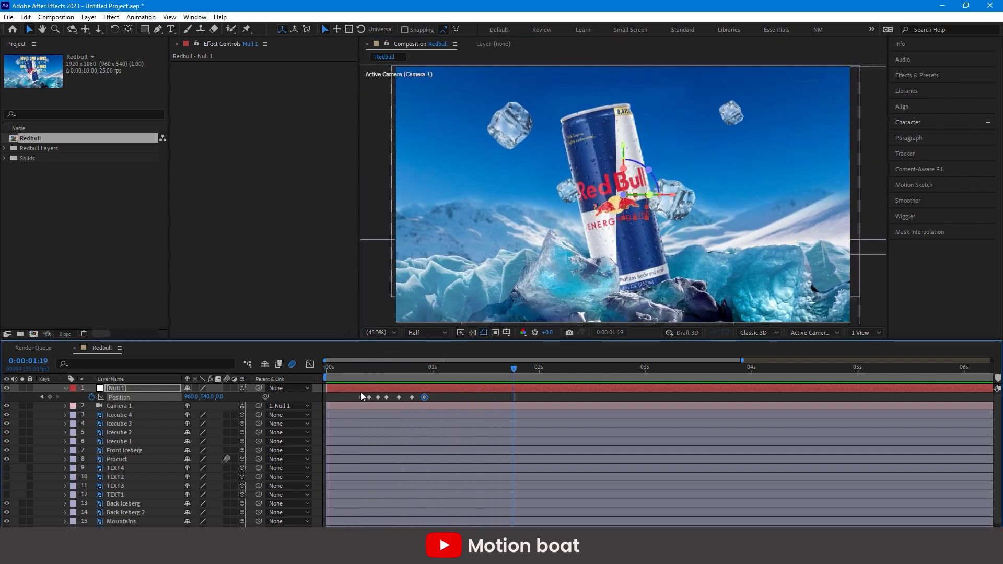
{"action": "key", "text": "Home"}
{"action": "key", "text": "u"}
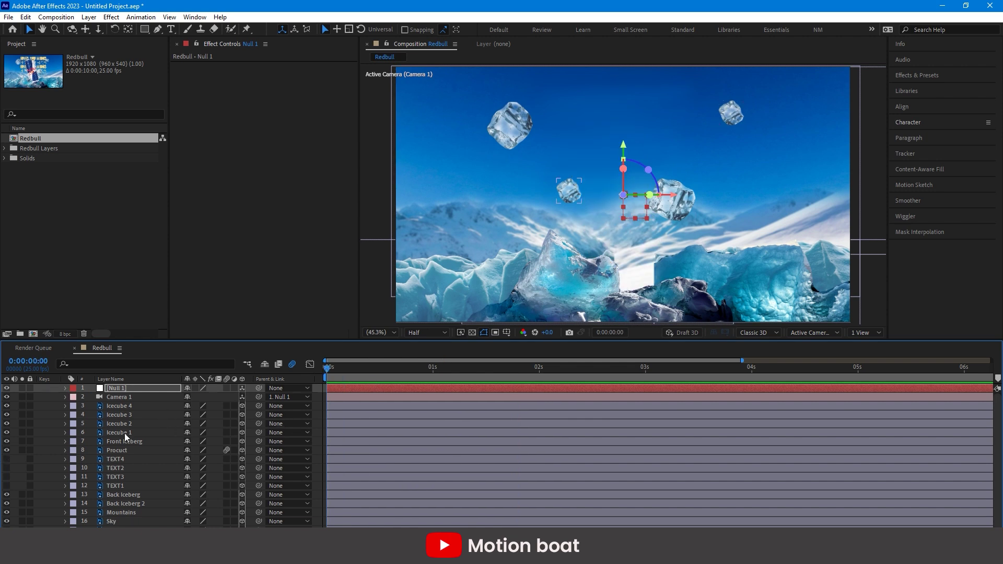
Set position keyframes for Icecube 1 through Icecube 4 at frame 10
{"action": "key", "text": "s"}
{"action": "left_click", "coordinate": [119, 441]}
{"action": "left_click", "coordinate": [119, 414], "text": "shift"}
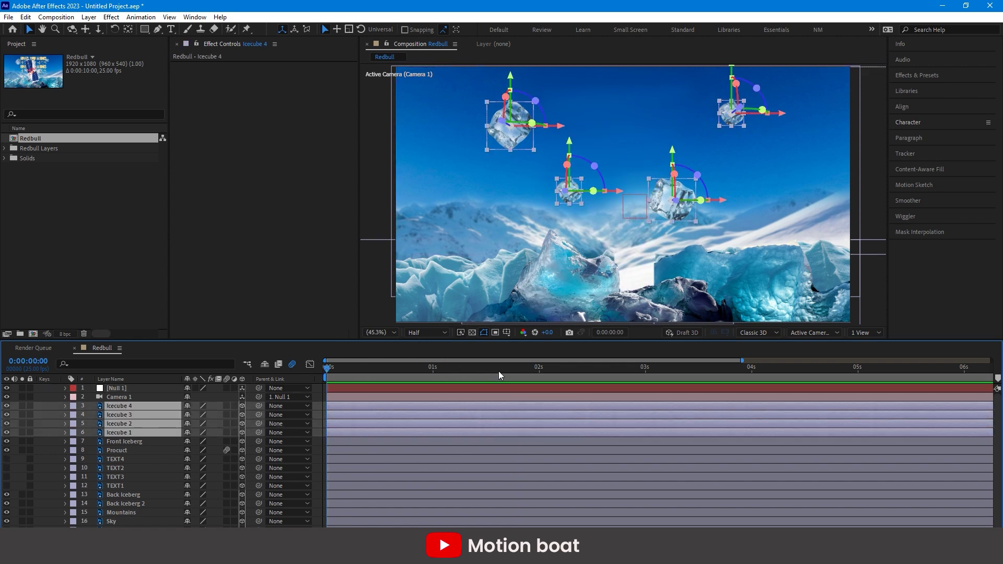
{"action": "left_click", "coordinate": [373, 374]}
{"action": "left_click_drag", "start_coordinate": [374, 375], "coordinate": [371, 375]}
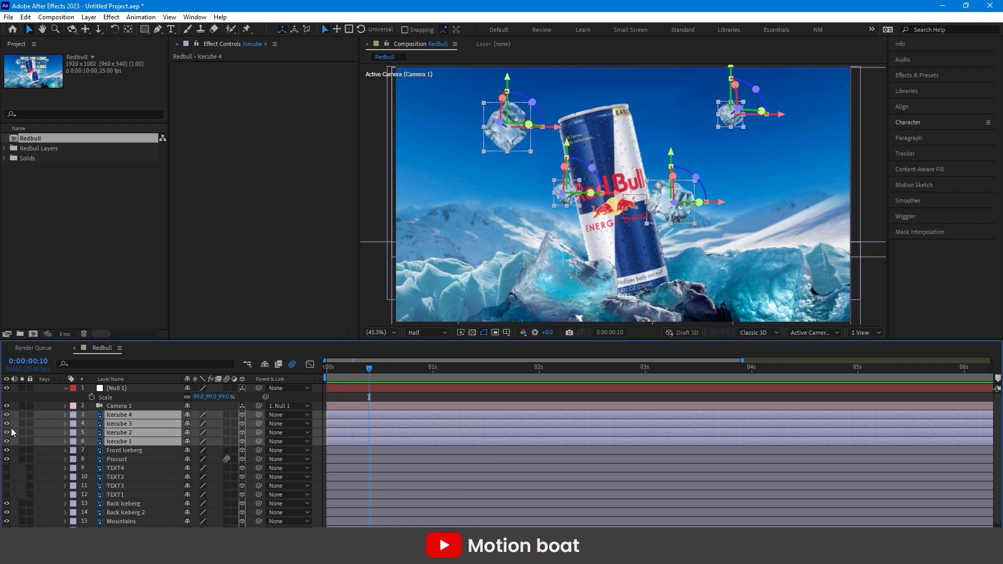
{"action": "key", "text": "p"}
{"action": "key", "text": "alt+shift+p"}
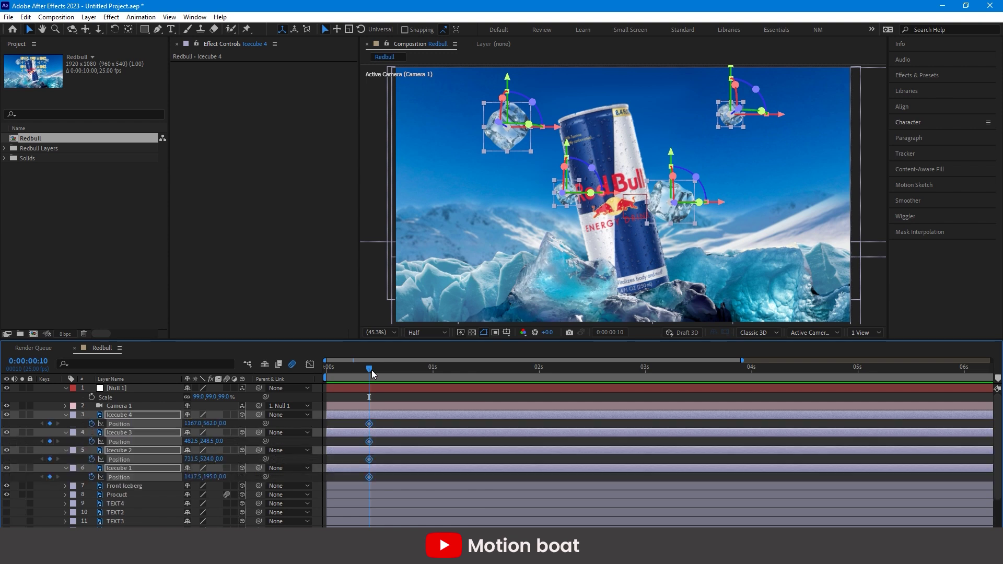
At frame 0, move Icecube 1 to about 1065, 906 and Icecube 2 to about 984, 930, behind the front iceberg
{"action": "key", "text": "Home"}
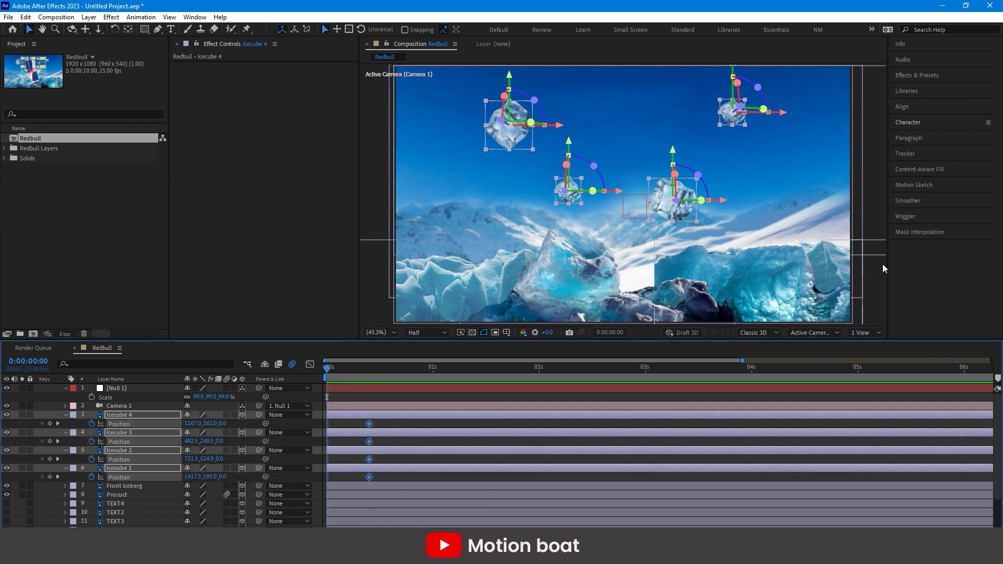
{"action": "left_click", "coordinate": [818, 234]}
{"action": "left_click", "coordinate": [343, 469]}
{"action": "left_click_drag", "start_coordinate": [732, 114], "coordinate": [648, 281]}
{"action": "left_click", "coordinate": [630, 264]}
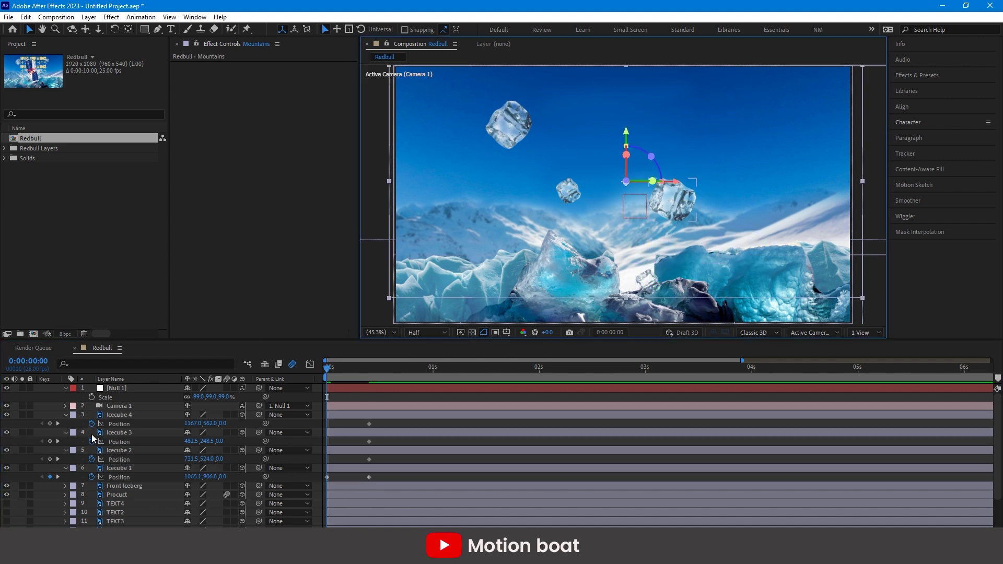
{"action": "left_click", "coordinate": [119, 415]}
{"action": "left_click", "coordinate": [120, 450]}
{"action": "left_click_drag", "start_coordinate": [568, 141], "coordinate": [569, 227]}
{"action": "left_click_drag", "start_coordinate": [595, 277], "coordinate": [655, 277]}
{"action": "left_click_drag", "start_coordinate": [629, 230], "coordinate": [630, 243]}
At frame 0, move Icecube 3 to about 1026, 929 and lower Icecube 4 behind the front iceberg
{"action": "left_click", "coordinate": [121, 432]}
{"action": "left_click_drag", "start_coordinate": [508, 76], "coordinate": [509, 207]}
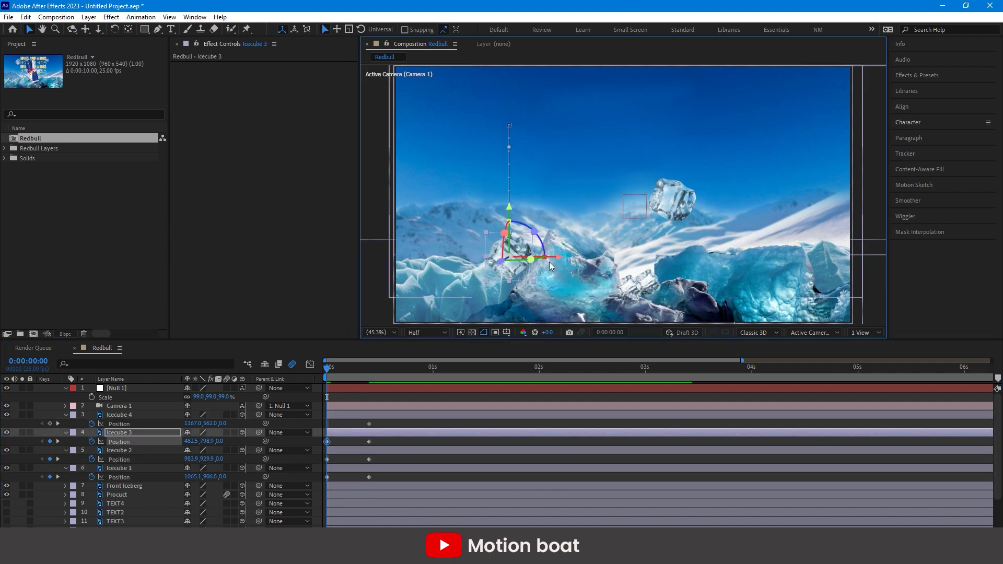
{"action": "left_click_drag", "start_coordinate": [554, 257], "coordinate": [638, 265]}
{"action": "left_click_drag", "start_coordinate": [672, 200], "coordinate": [672, 280]}
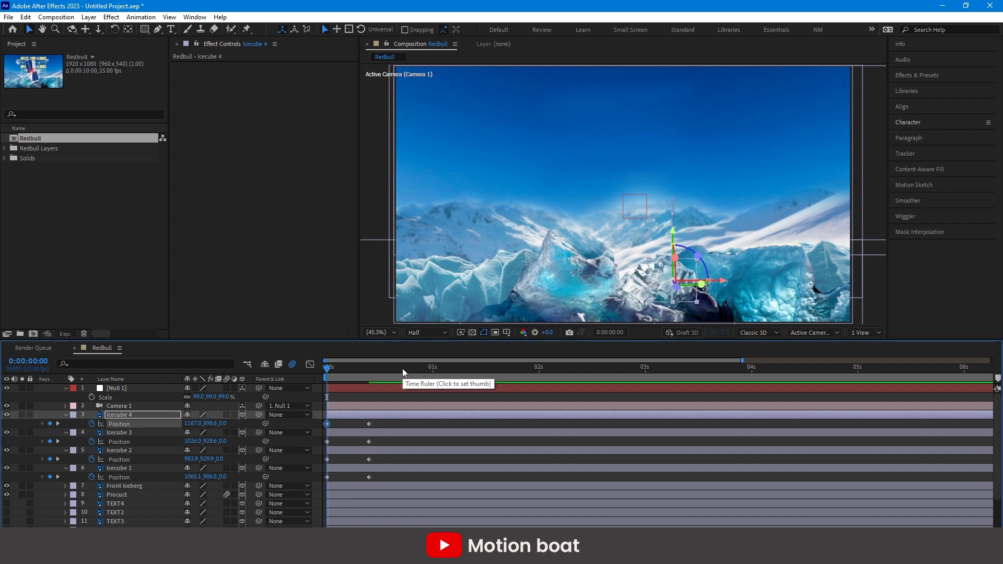
{"action": "key", "text": "shift+Left"}
{"action": "key", "text": "shift+Left"}
{"action": "key", "text": "shift+Left"}
{"action": "key", "text": "shift+Left"}
{"action": "key", "text": "shift+Left"}
{"action": "key", "text": "shift+Left"}
{"action": "key", "text": "shift+Left"}
{"action": "key", "text": "shift+Left"}
{"action": "key", "text": "shift+Up"}
Apply Easy Ease to all ice cube position keyframes and reshape their speed curves for a slower start
{"action": "left_click", "coordinate": [432, 369]}
{"action": "left_click_drag", "start_coordinate": [389, 418], "coordinate": [318, 477]}
{"action": "key", "text": "F9"}
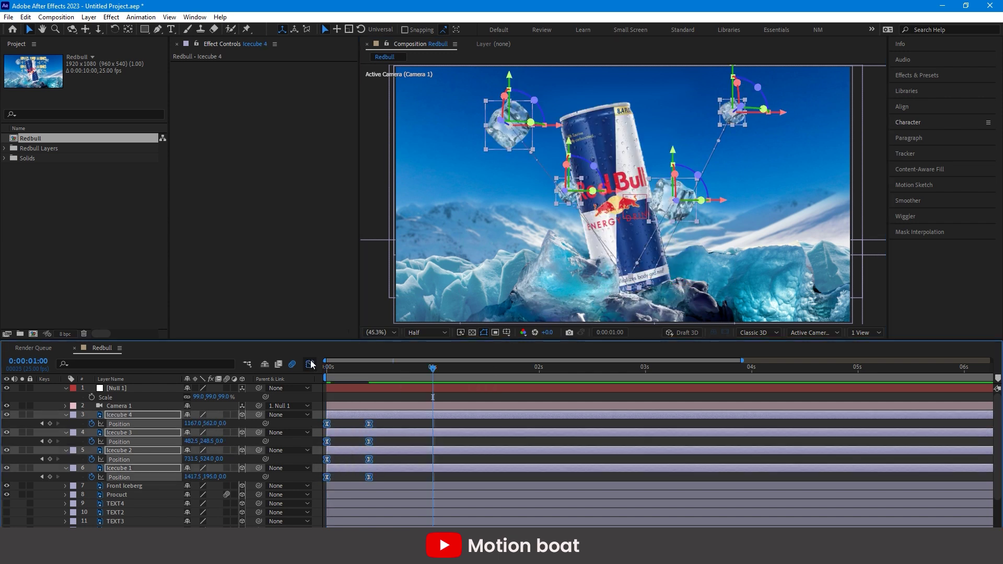
{"action": "left_click", "coordinate": [310, 364]}
{"action": "left_click_drag", "start_coordinate": [334, 505], "coordinate": [348, 506]}
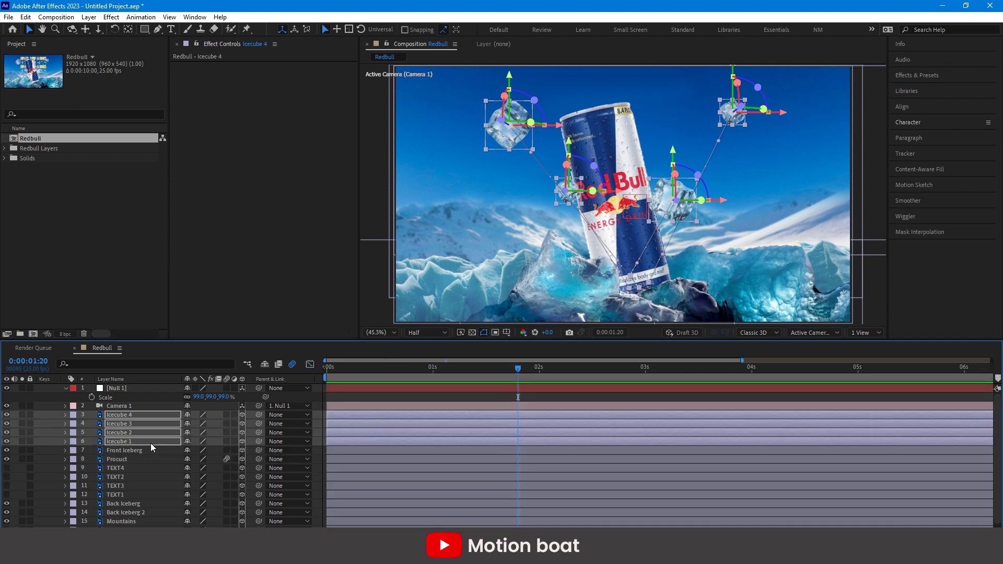
Create a second null object and parent Icecube 1 through Icecube 4 to it
{"action": "right_click", "coordinate": [54, 478]}
{"action": "mouse_move", "coordinate": [145, 349]}
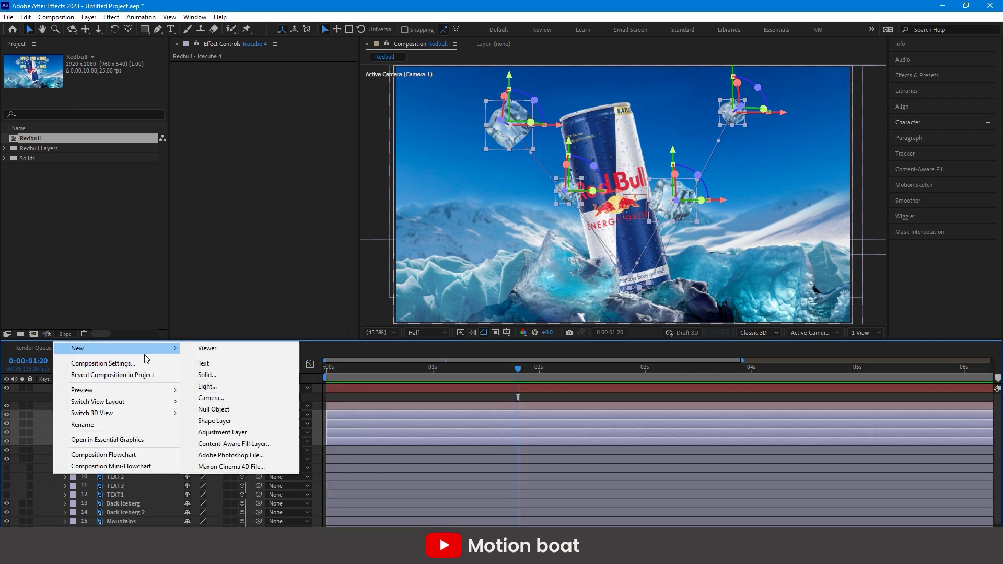
{"action": "left_click", "coordinate": [233, 410]}
{"action": "left_click", "coordinate": [120, 449]}
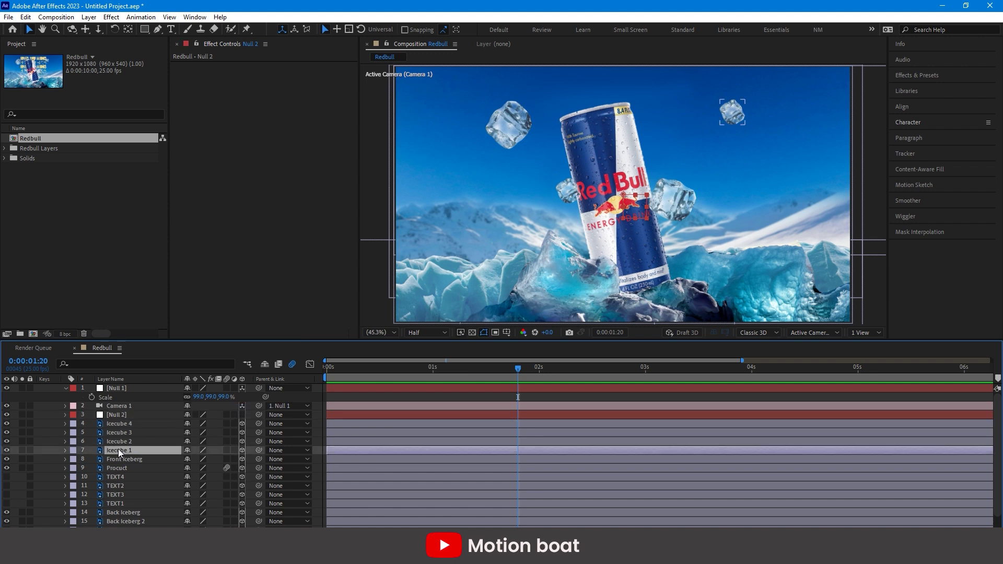
{"action": "left_click", "coordinate": [123, 440], "text": "ctrl"}
{"action": "left_click", "coordinate": [127, 433], "text": "ctrl"}
{"action": "left_click", "coordinate": [133, 424], "text": "ctrl"}
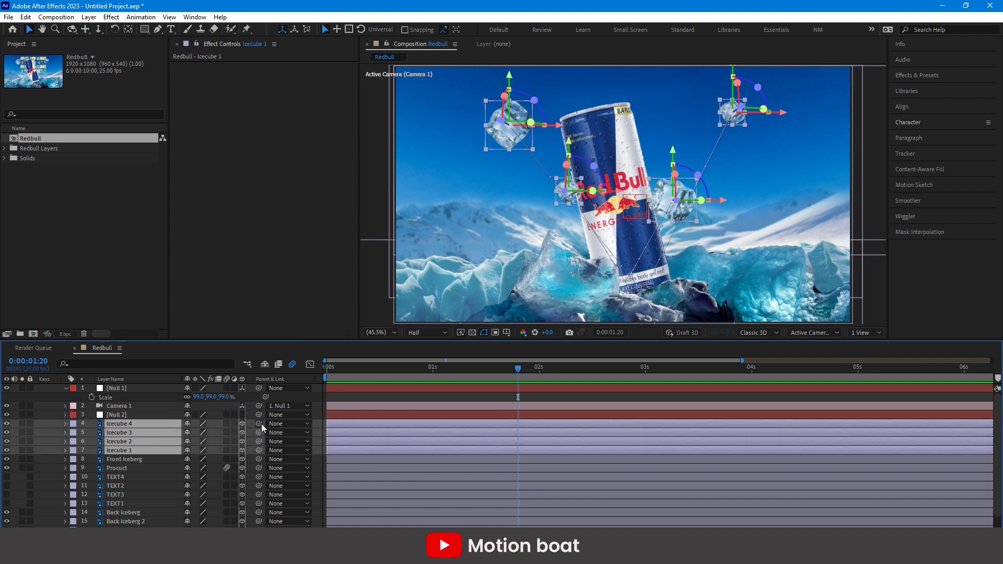
{"action": "left_click_drag", "start_coordinate": [150, 423], "coordinate": [146, 415]}
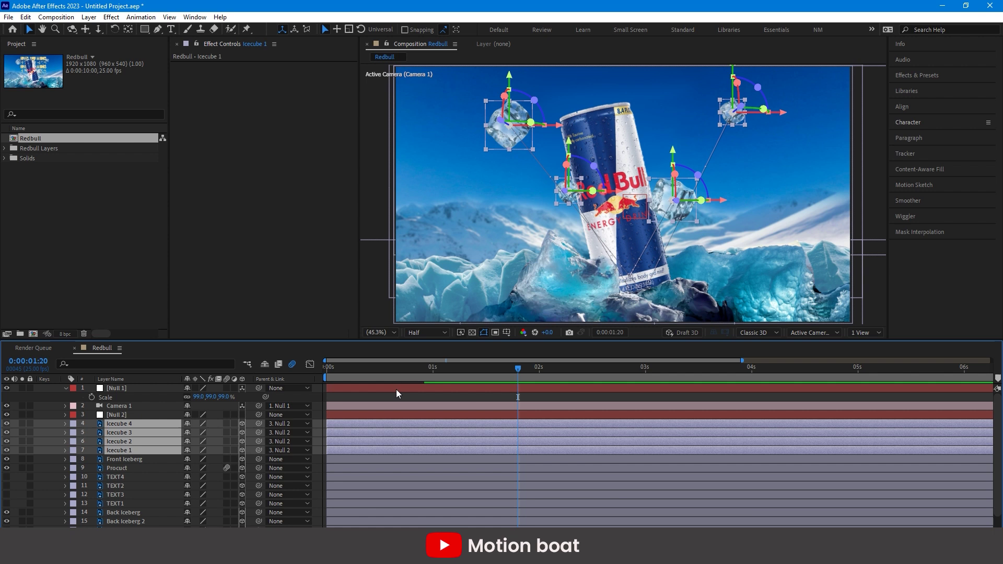
Move Null 2's anchor point to the can's base and keyframe its scale from 100% at frame 10 to 117% at 4 seconds
{"action": "left_click", "coordinate": [109, 417]}
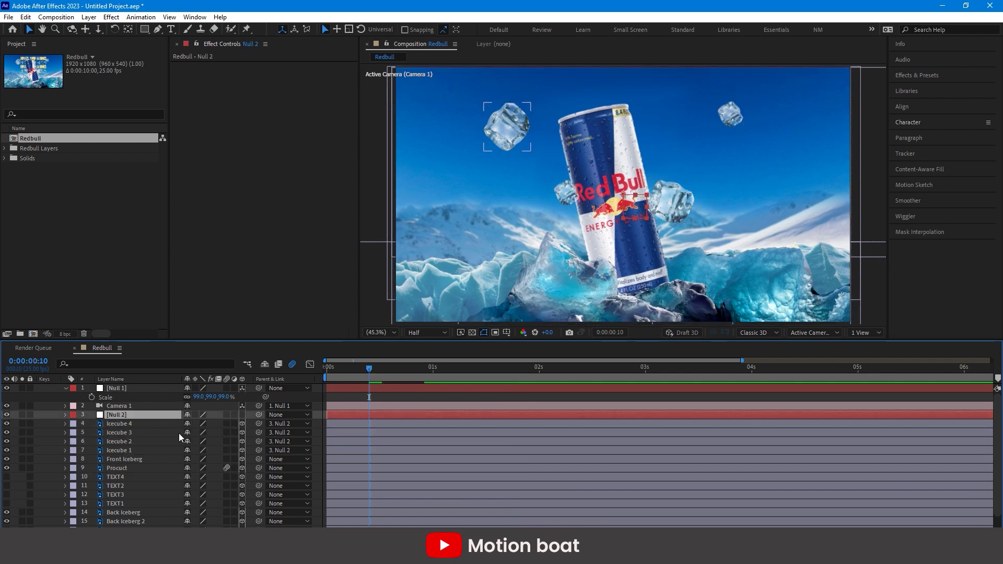
{"action": "left_click", "coordinate": [128, 28]}
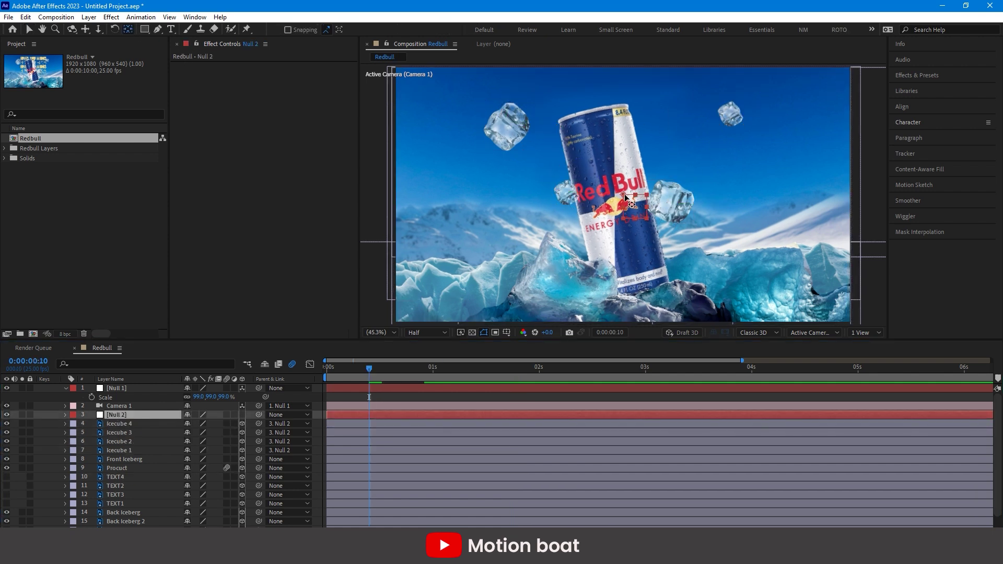
{"action": "key", "text": "s"}
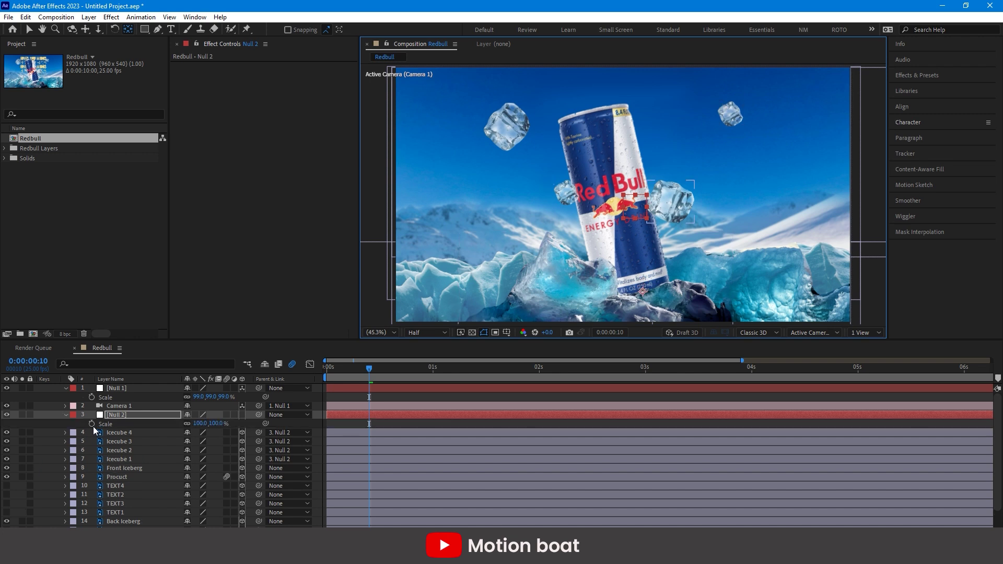
{"action": "left_click", "coordinate": [91, 424]}
{"action": "left_click", "coordinate": [751, 367]}
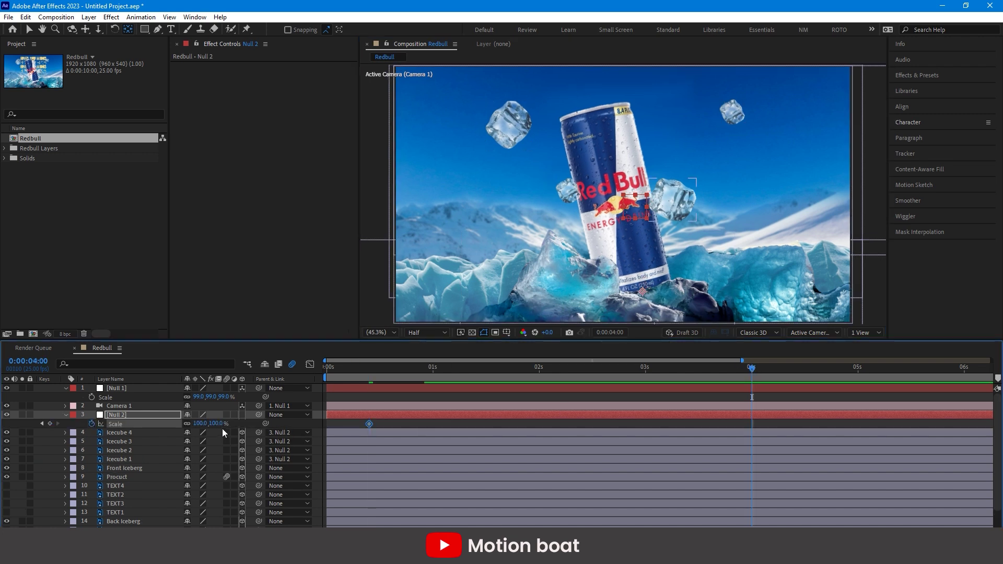
{"action": "left_click_drag", "start_coordinate": [217, 424], "coordinate": [227, 424]}
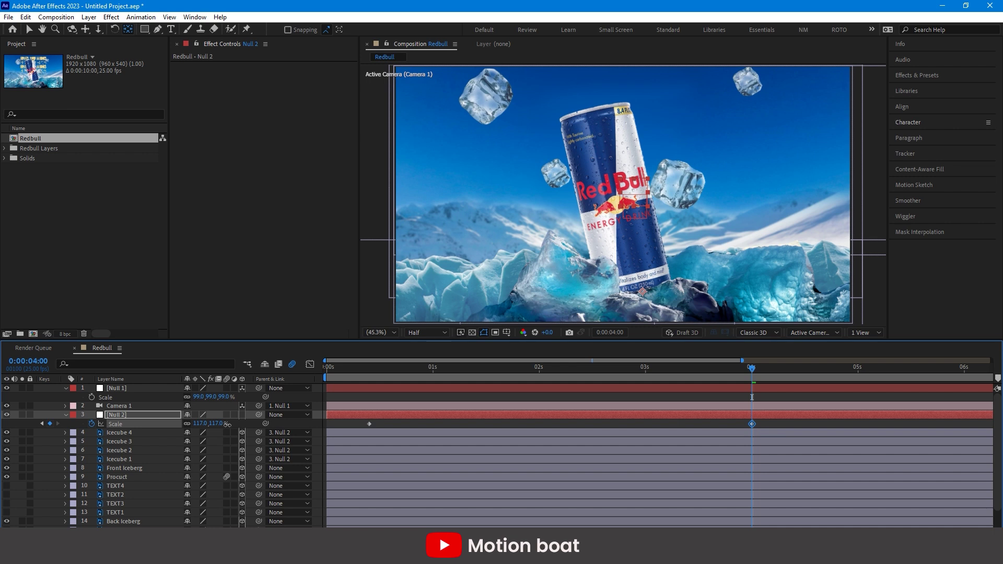
Keyframe Null 1's scale from 99% at the start to 95% at 4 seconds, and play the animation back
{"action": "left_click", "coordinate": [829, 386]}
{"action": "key", "text": "space"}
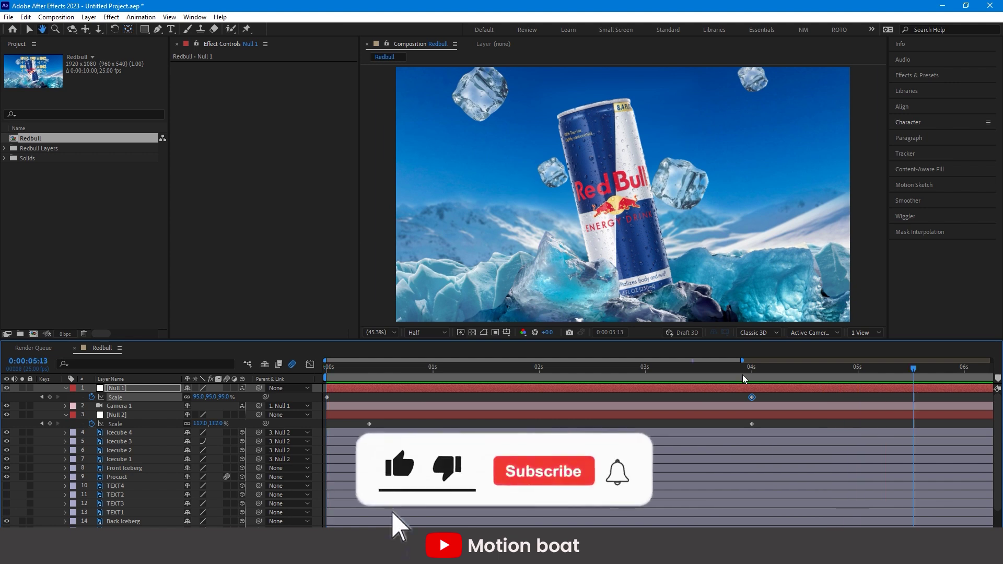
{"action": "key", "text": "space"}
{"action": "key", "text": "space"}
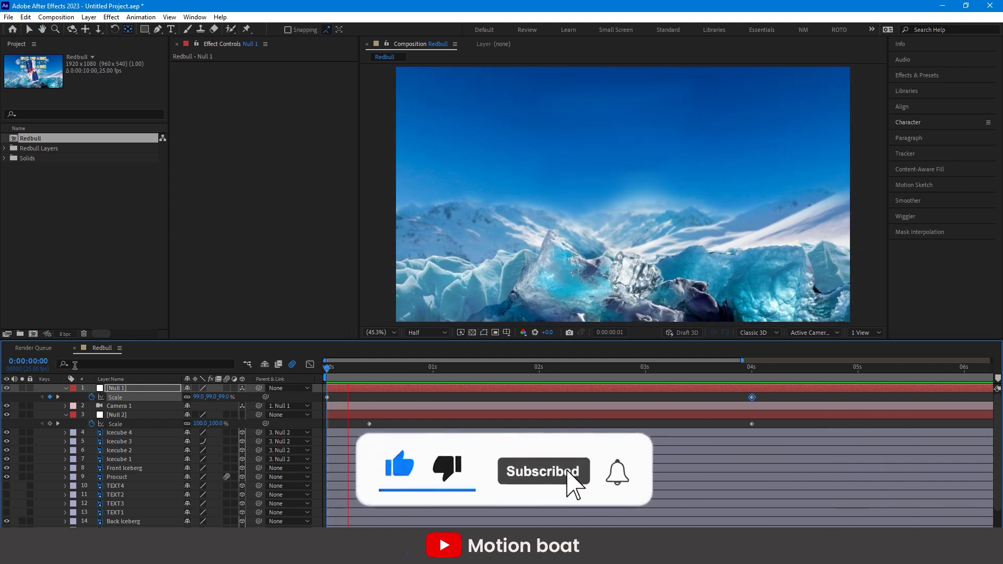
{"action": "key", "text": "space"}
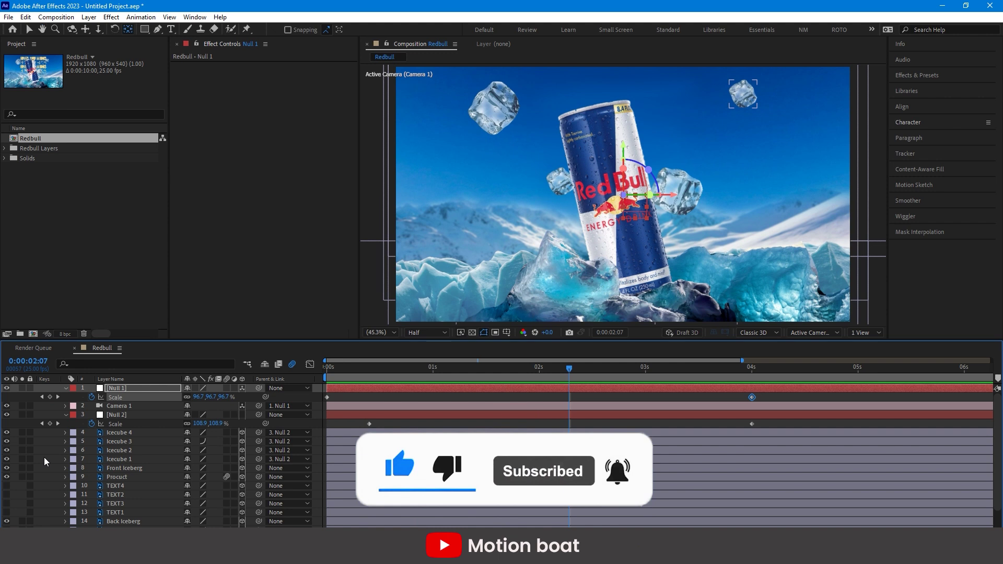
{"action": "key", "text": "space"}
Add Z Rotation keyframes to all four ice cubes, shift them to frame 0, and show only the animated properties
{"action": "key", "text": "j"}
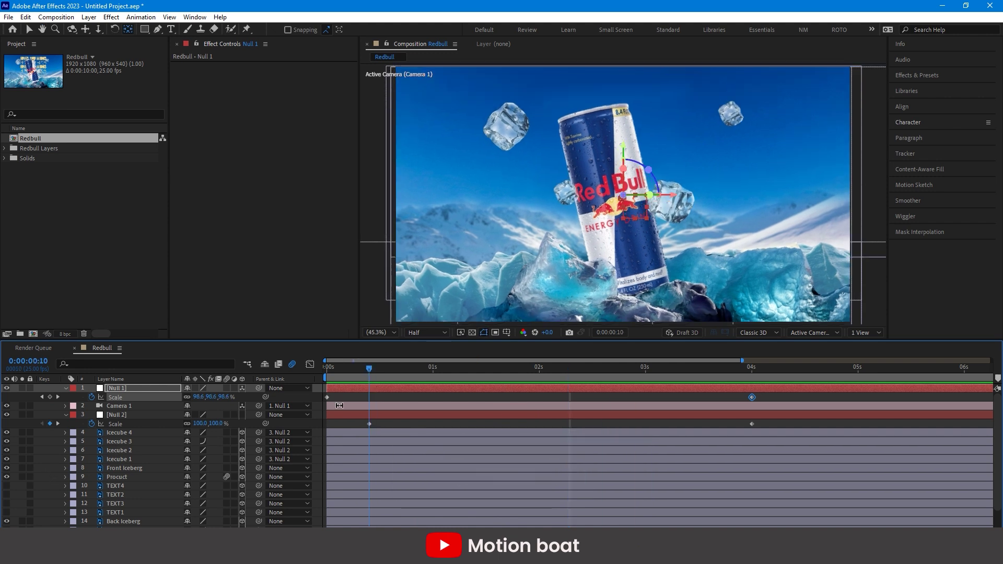
{"action": "left_click", "coordinate": [119, 432]}
{"action": "left_click", "coordinate": [119, 459], "text": "shift"}
{"action": "key", "text": "r"}
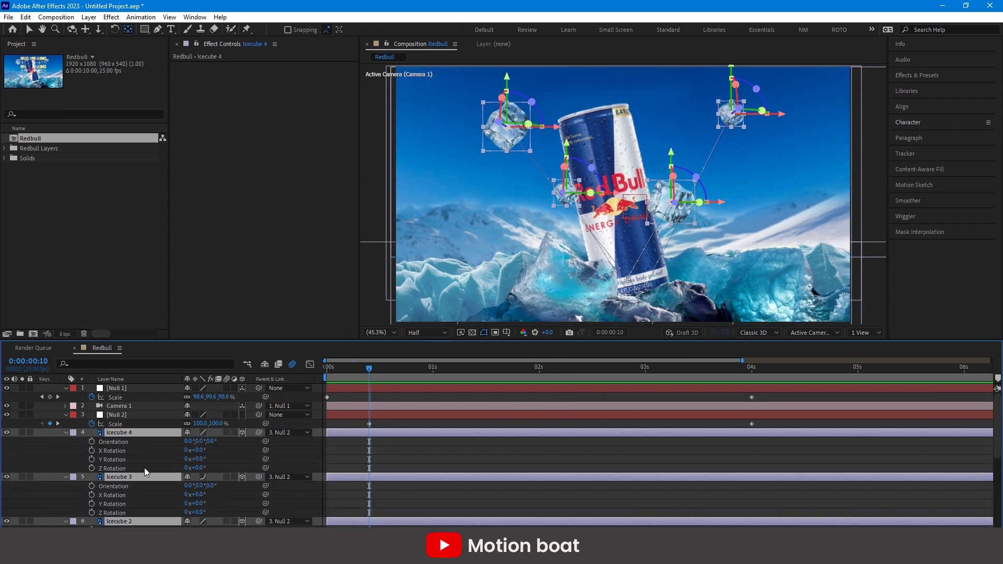
{"action": "left_click", "coordinate": [91, 468]}
{"action": "left_click_drag", "start_coordinate": [369, 468], "coordinate": [326, 468]}
{"action": "scroll", "coordinate": [335, 460], "scroll_direction": "down", "scroll_amount": 3}
{"action": "key", "text": "u"}
At 4 seconds, set Z Rotation to 60° for Icecube 4, -100° for Icecube 3, -50° for Icecube 2 and 100° for Icecube 1, and preview
{"action": "key", "text": "k"}
{"action": "left_click", "coordinate": [322, 452]}
{"action": "left_click_drag", "start_coordinate": [199, 424], "coordinate": [229, 422]}
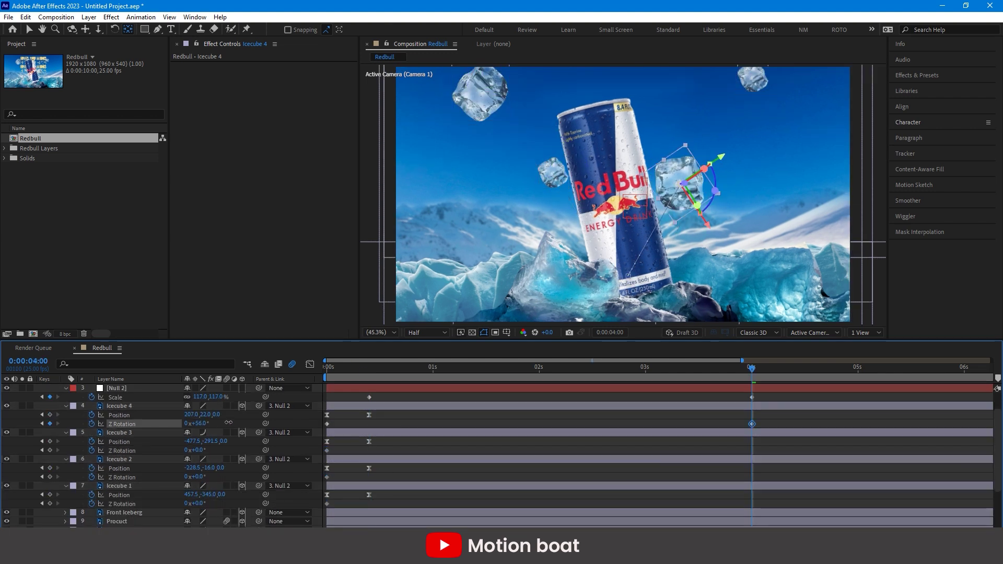
{"action": "left_click", "coordinate": [200, 503]}
{"action": "type", "text": "100"}
{"action": "left_click", "coordinate": [200, 423]}
{"action": "type", "text": "60"}
{"action": "left_click", "coordinate": [200, 450]}
{"action": "type", "text": "-100"}
{"action": "left_click", "coordinate": [200, 477]}
{"action": "type", "text": "-50"}
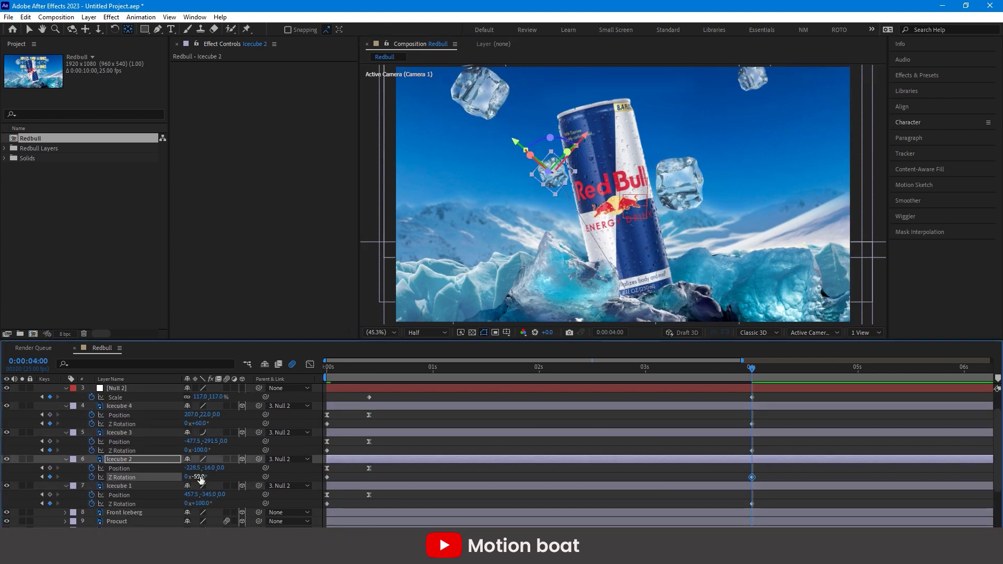
{"action": "key", "text": "Home"}
{"action": "key", "text": "space"}
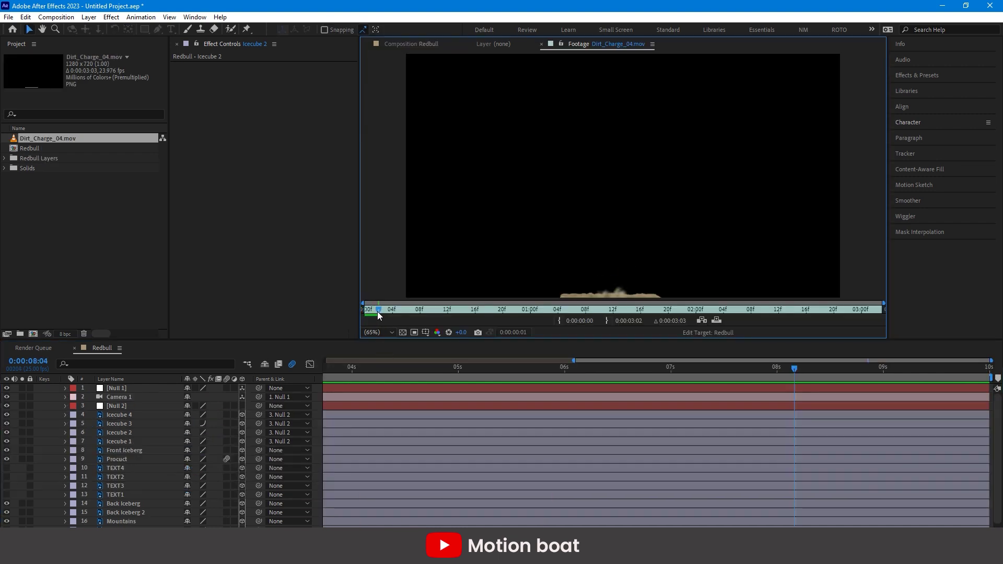
Review the Dirt_Charge_04.mov footage from its start and add it to the composition between the Front Iceberg and Procuct layers
{"action": "left_click_drag", "start_coordinate": [379, 314], "coordinate": [340, 339]}
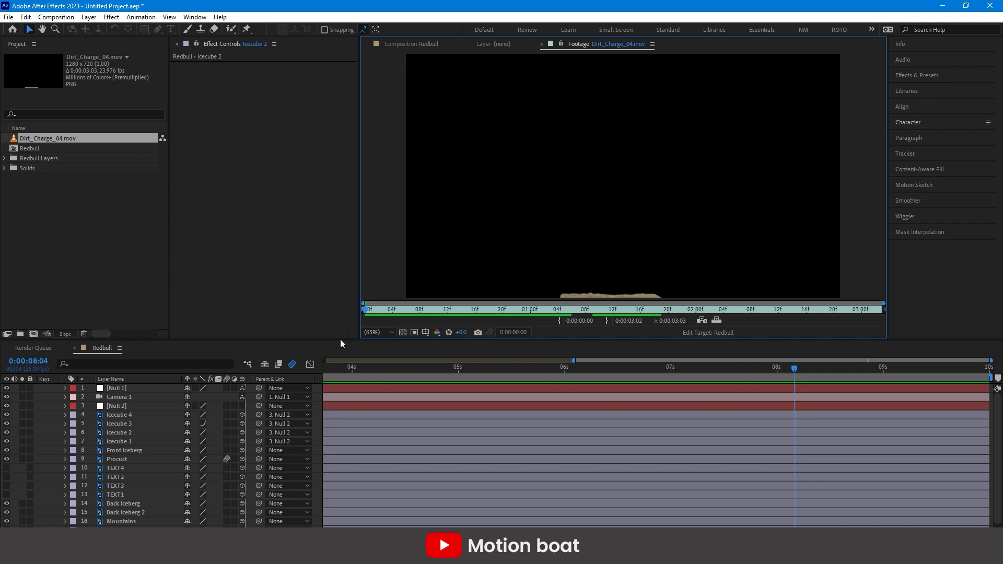
{"action": "key", "text": "space"}
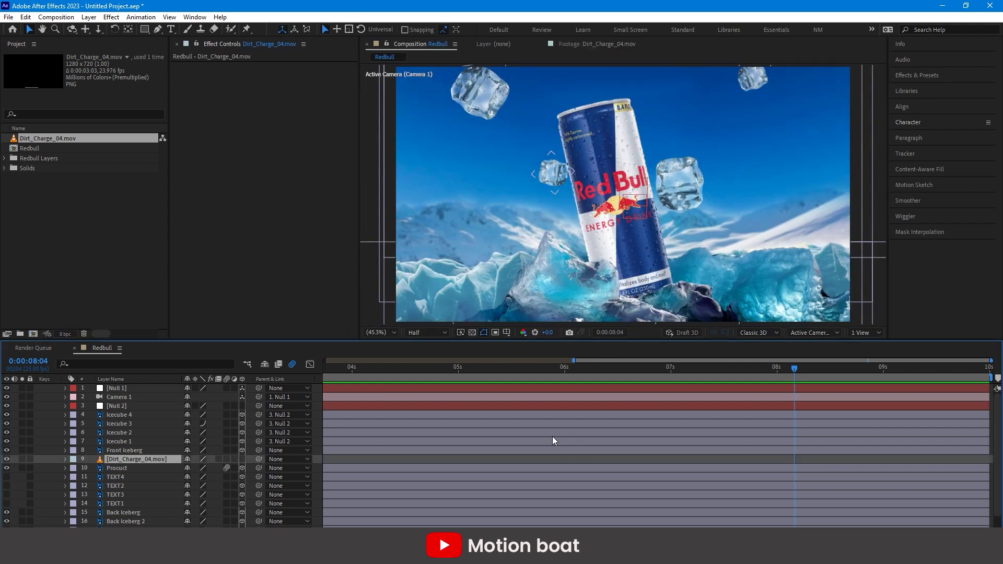
{"action": "key", "text": "["}
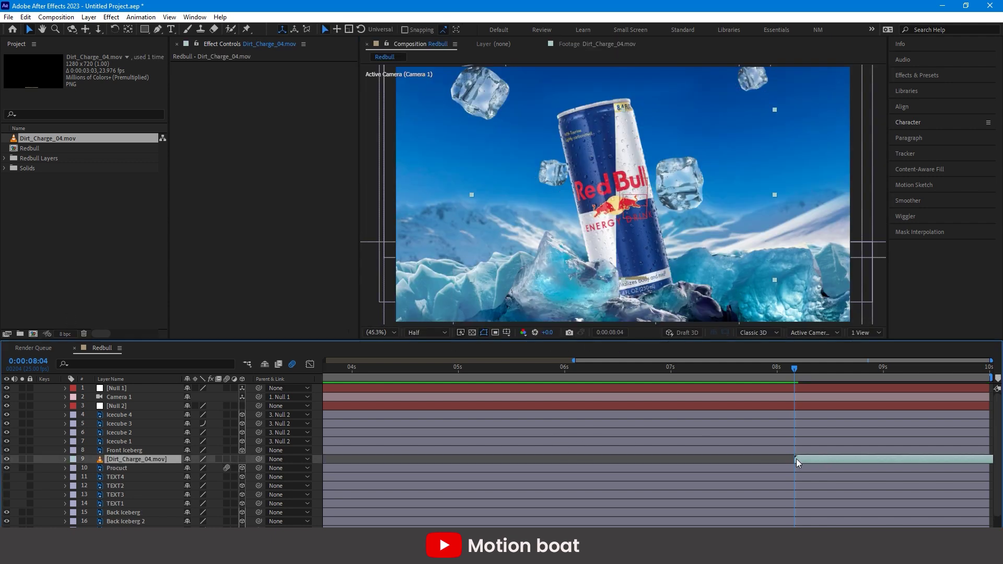
Shift the Dirt_Charge_04.mov clip earlier in time so that it starts at about frame 1
{"action": "left_click_drag", "start_coordinate": [796, 458], "coordinate": [448, 456]}
{"action": "left_click_drag", "start_coordinate": [353, 463], "coordinate": [349, 464]}
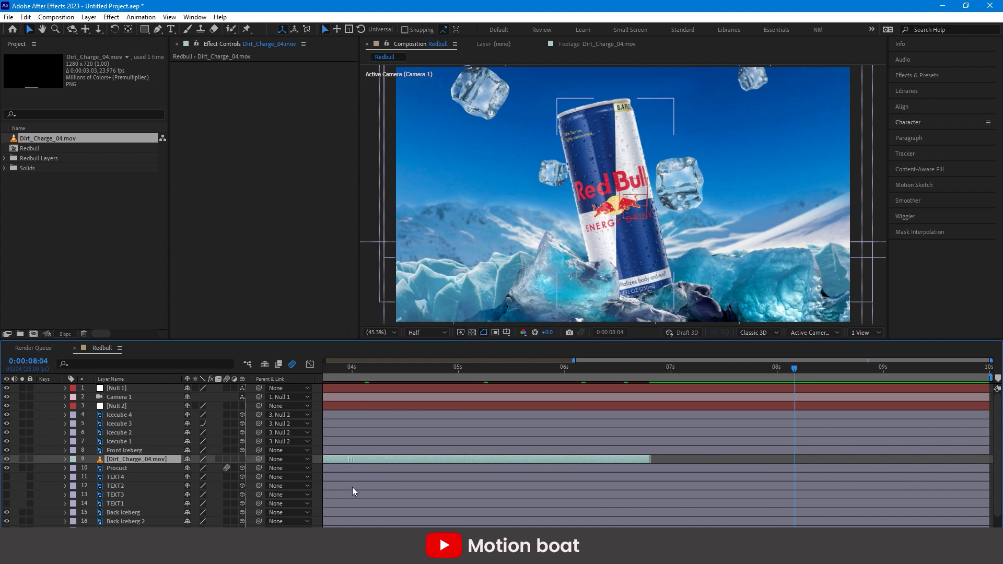
{"action": "scroll", "coordinate": [559, 503], "scroll_direction": "left", "scroll_amount": 6}
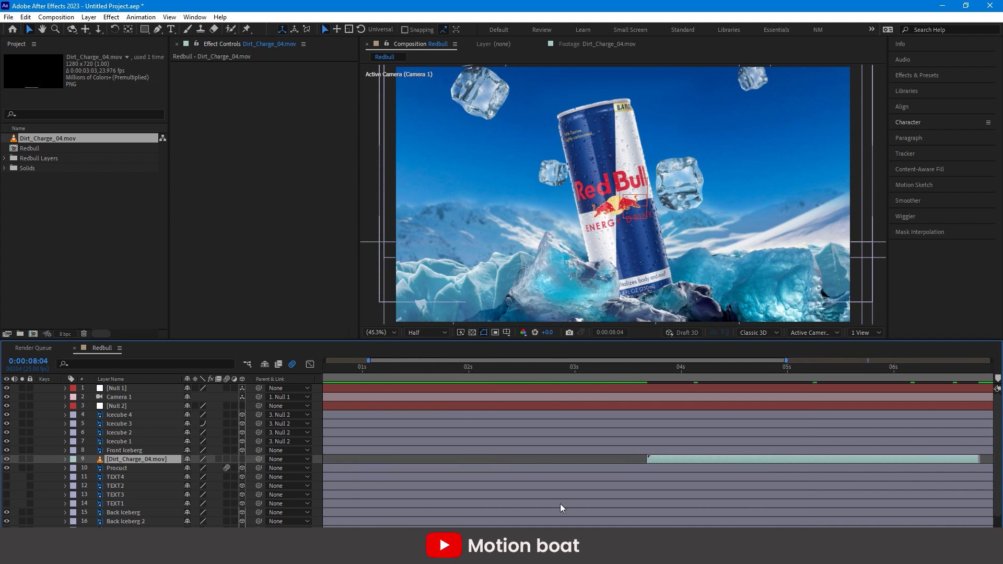
{"action": "left_click_drag", "start_coordinate": [691, 463], "coordinate": [379, 465]}
{"action": "scroll", "coordinate": [326, 522], "scroll_direction": "left", "scroll_amount": 2}
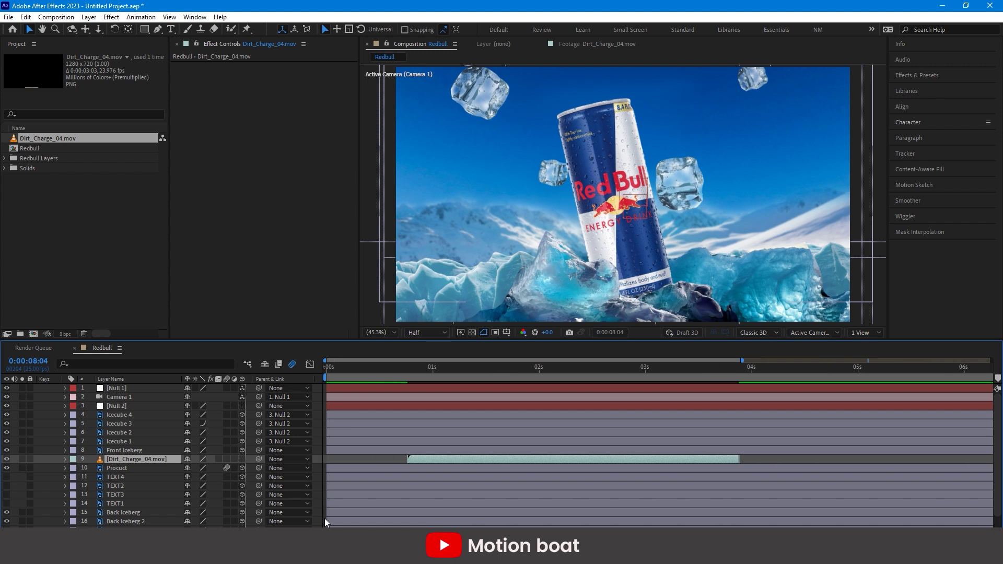
{"action": "left_click_drag", "start_coordinate": [475, 465], "coordinate": [398, 465]}
At frame 19, enlarge the dirt clip to slightly wider than the frame and shift it slightly upward
{"action": "left_click", "coordinate": [408, 377]}
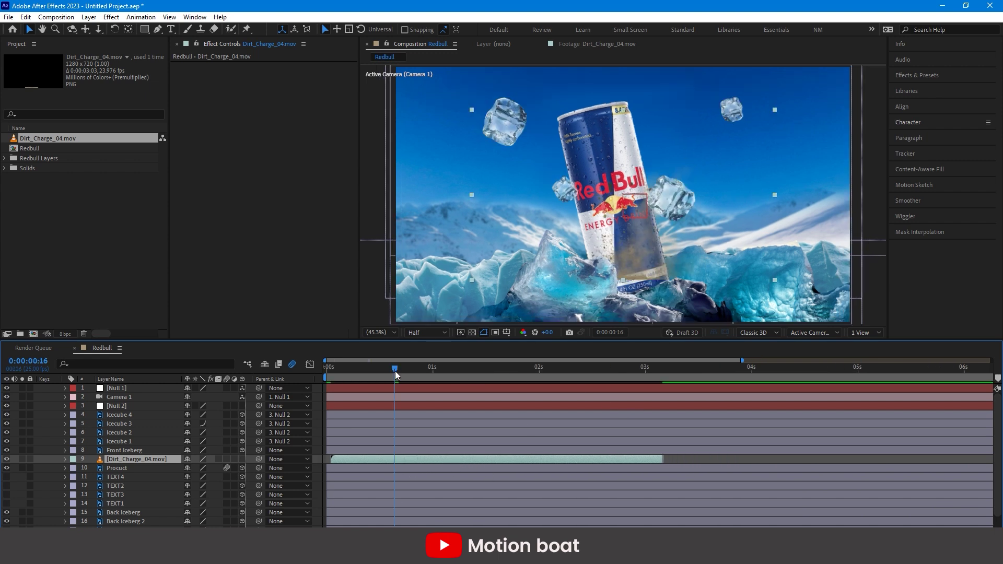
{"action": "left_click_drag", "start_coordinate": [775, 110], "coordinate": [823, 60]}
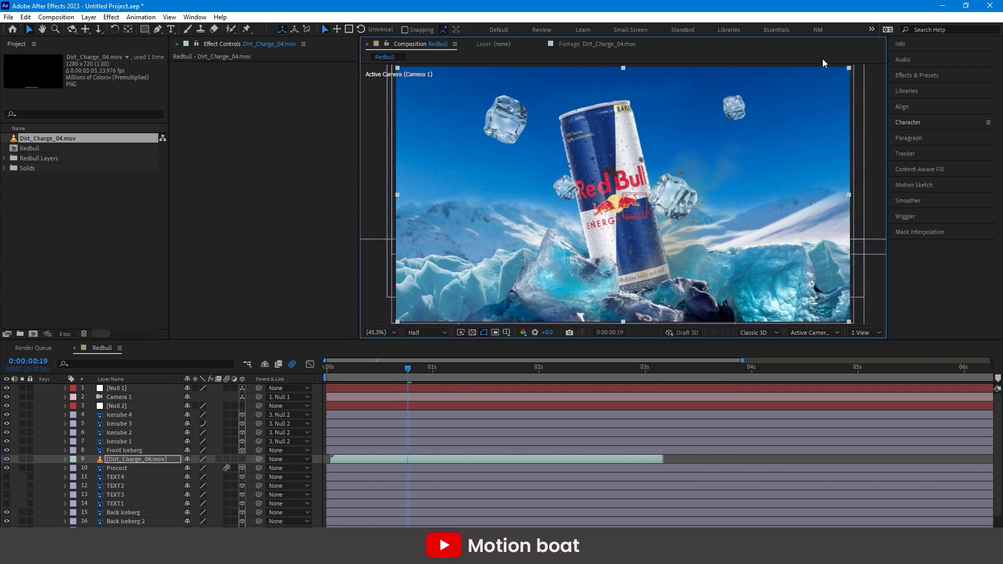
{"action": "left_click_drag", "start_coordinate": [681, 256], "coordinate": [678, 245]}
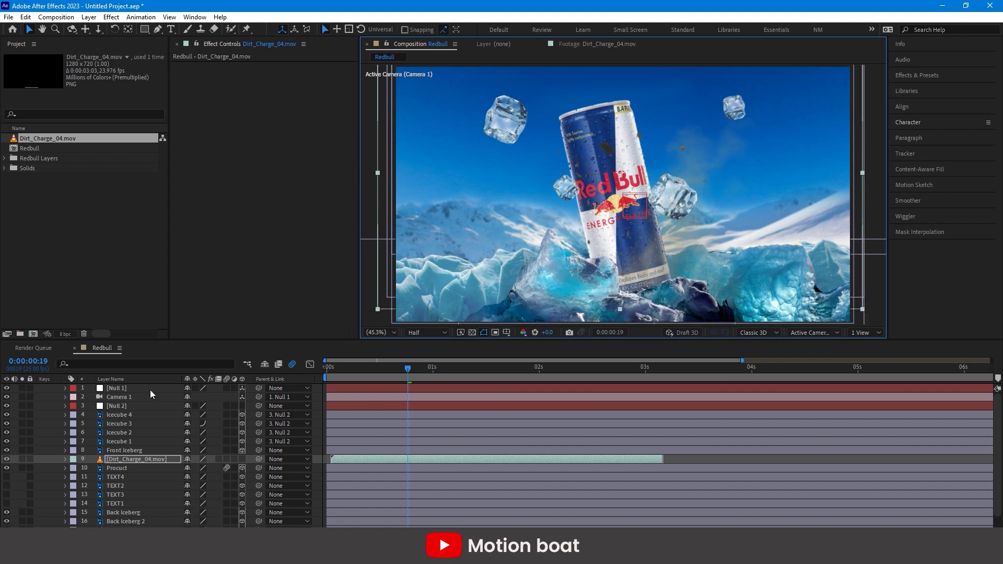
Make the Dirt_Charge_04.mov layer a 3D layer and preview the composition from the start
{"action": "left_click", "coordinate": [242, 458]}
{"action": "left_click_drag", "start_coordinate": [406, 371], "coordinate": [328, 369]}
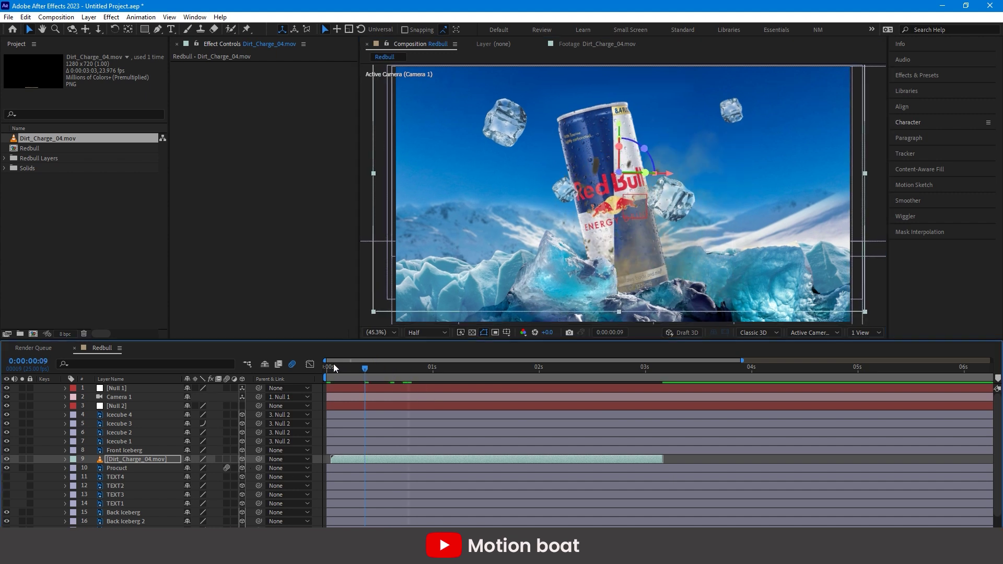
{"action": "key", "text": "space"}
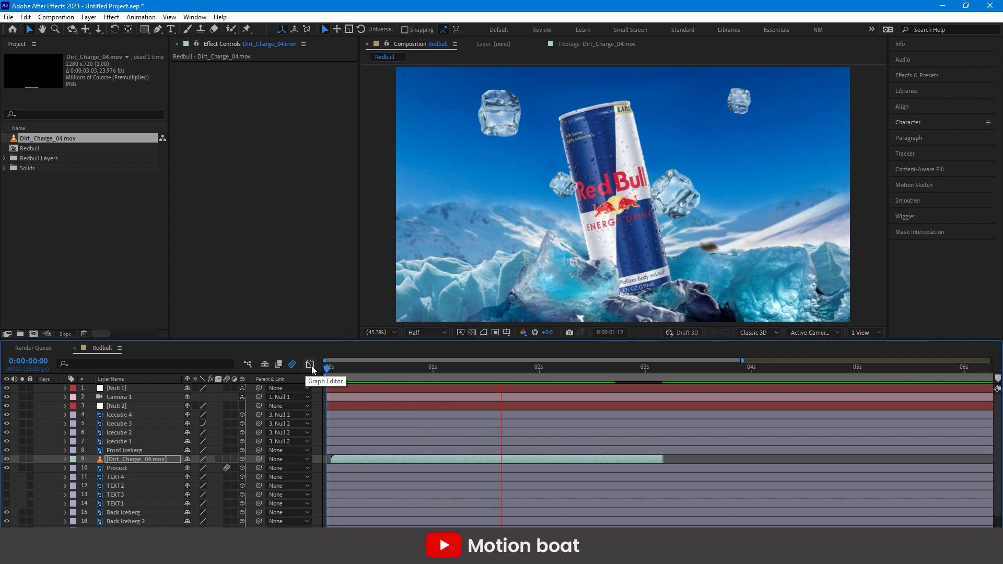
{"action": "key", "text": "space"}
Apply a Fill effect to the dirt layer, sample its color from the pale blue iceberg, and preview from the start
{"action": "left_click", "coordinate": [382, 370]}
{"action": "right_click", "coordinate": [370, 462]}
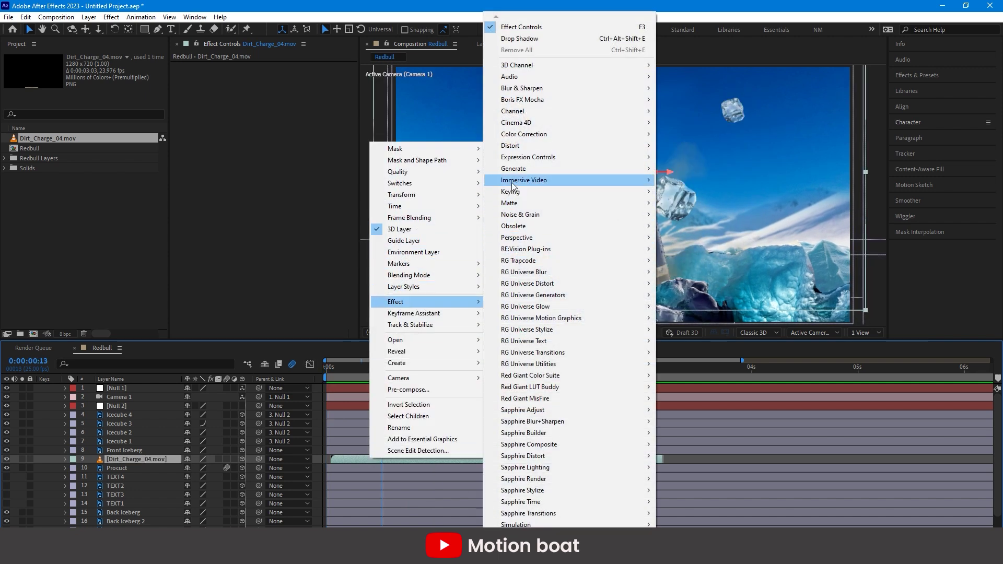
{"action": "mouse_move", "coordinate": [515, 168]}
{"action": "left_click", "coordinate": [701, 341]}
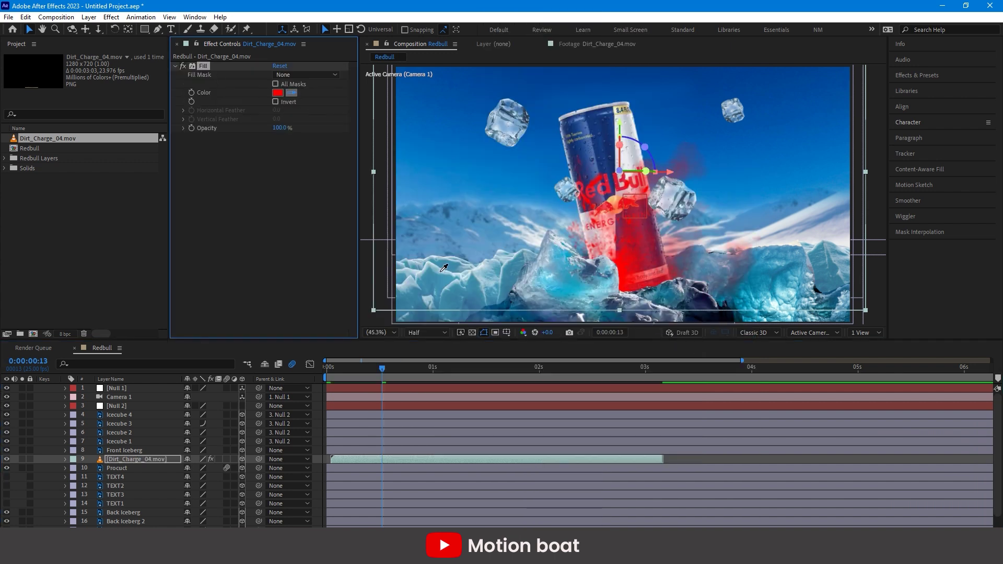
{"action": "left_click", "coordinate": [440, 271]}
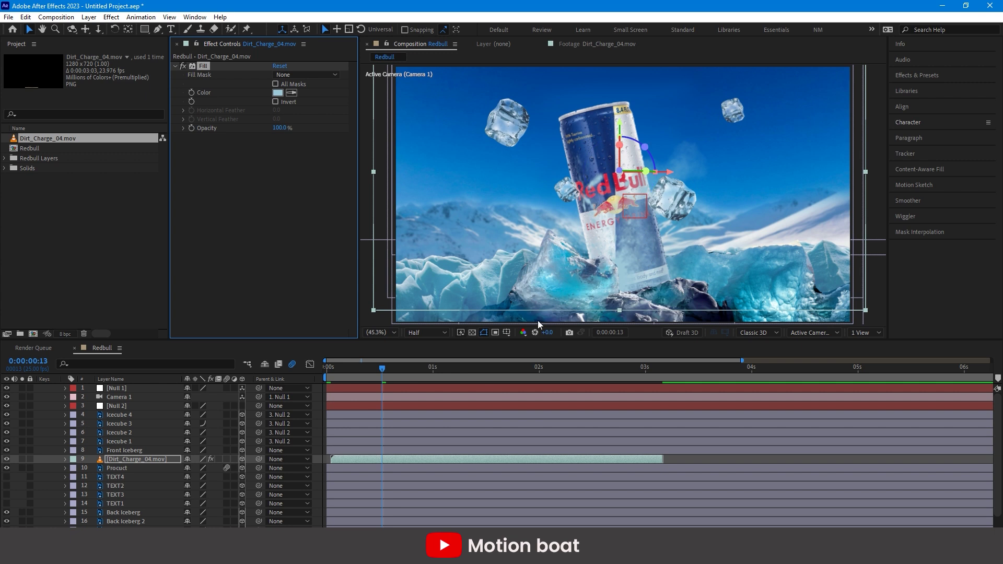
{"action": "left_click_drag", "start_coordinate": [382, 369], "coordinate": [311, 381]}
{"action": "key", "text": "space"}
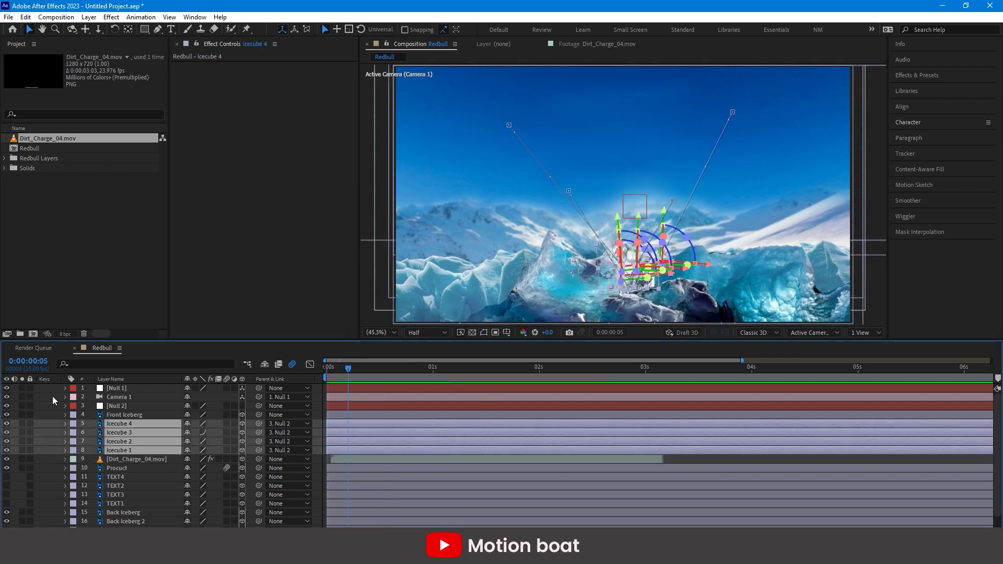
Place the Front Iceberg layer above the four Icecube layers and preview the animation from the start
{"action": "key", "text": "Home"}
{"action": "key", "text": "space"}
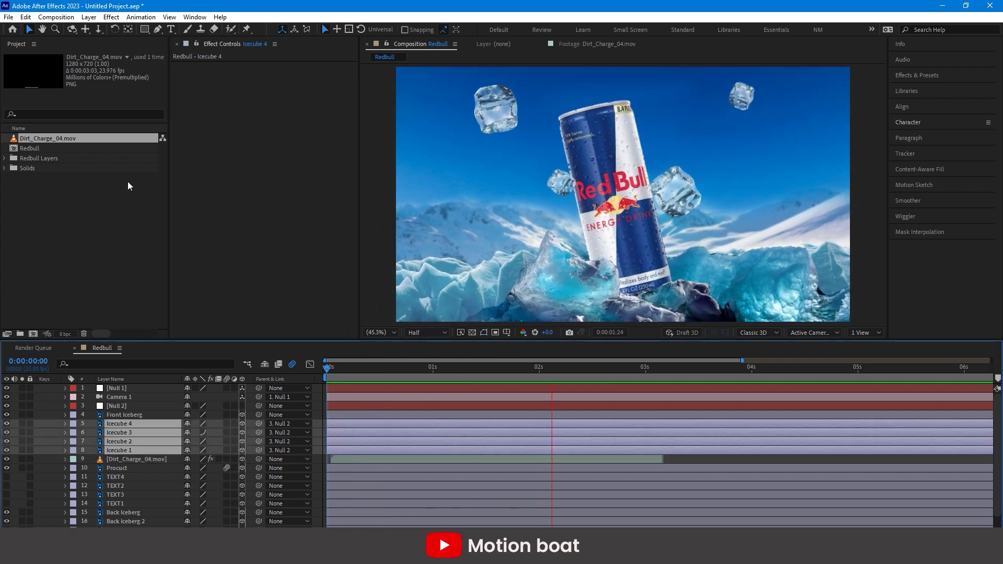
{"action": "key", "text": "space"}
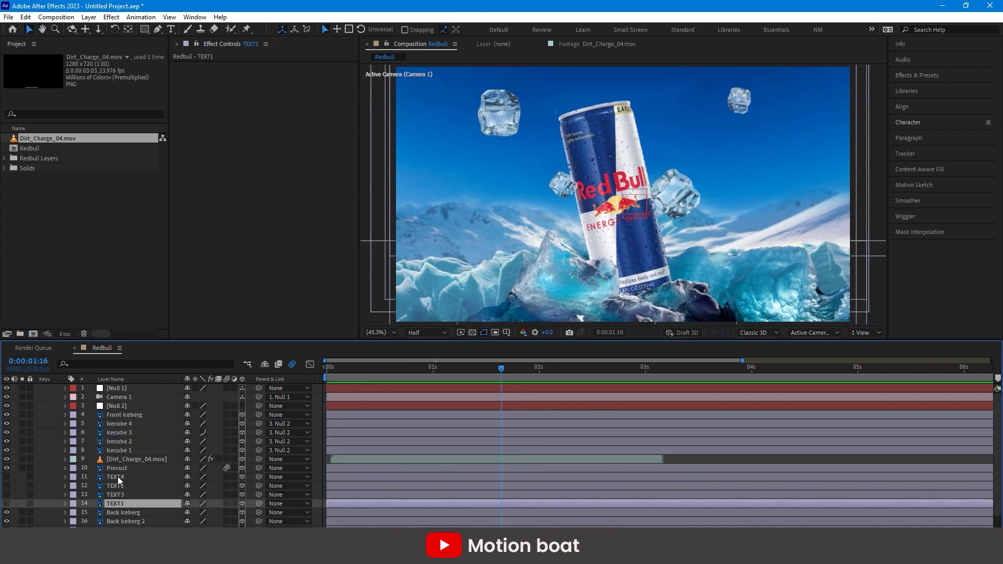
Show the TEXT1 to TEXT4 layers, trim their starts to 1:16 and keyframe their opacity
{"action": "left_click", "coordinate": [124, 476]}
{"action": "left_click", "coordinate": [45, 502], "text": "shift"}
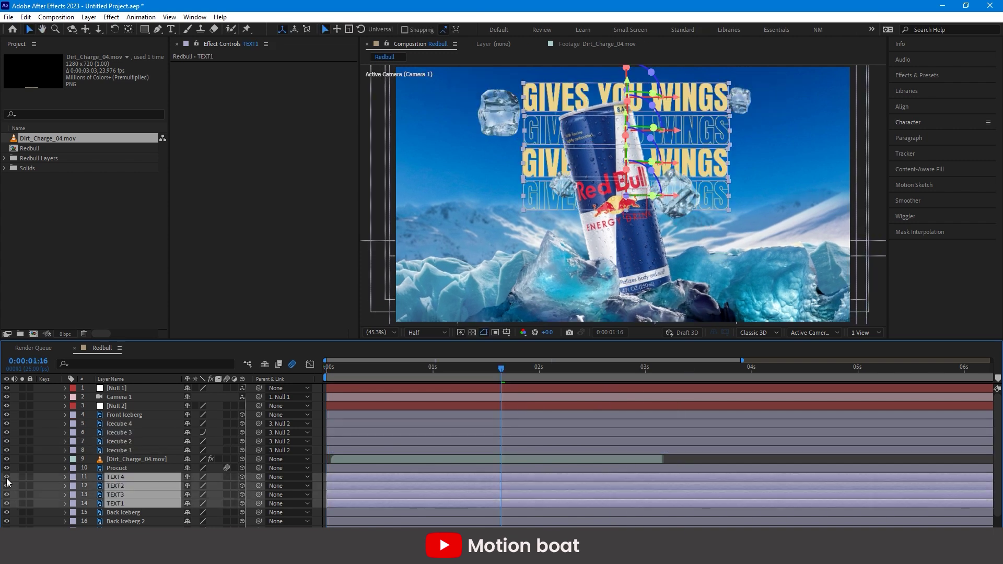
{"action": "key", "text": "alt+bracketleft"}
{"action": "key", "text": "alt+shift+t"}
{"action": "left_click_drag", "start_coordinate": [439, 340], "coordinate": [439, 327]}
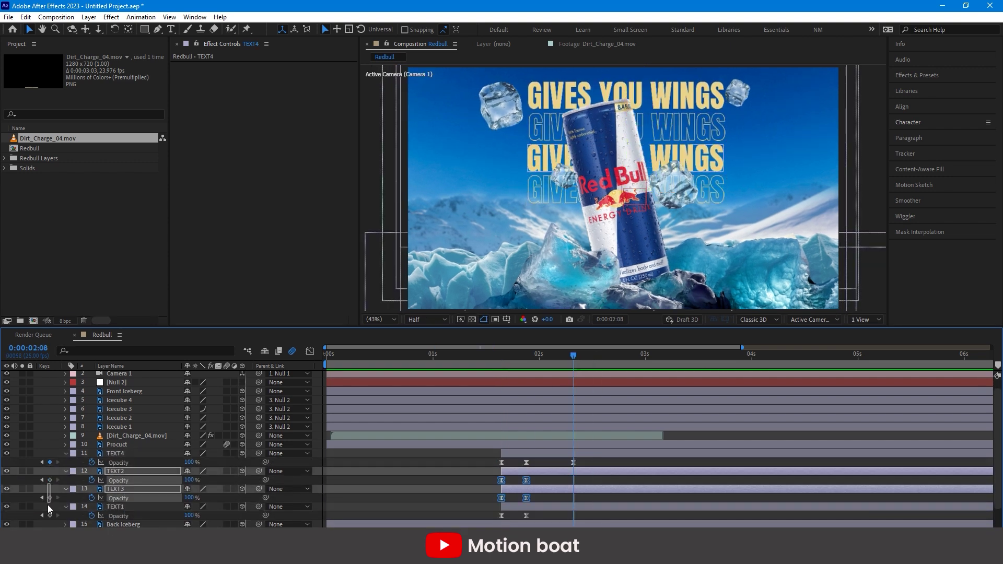
Stagger the TEXT layers' opacity keyframes one after another and add further opacity keyframes at 2:18
{"action": "left_click_drag", "start_coordinate": [543, 458], "coordinate": [509, 484]}
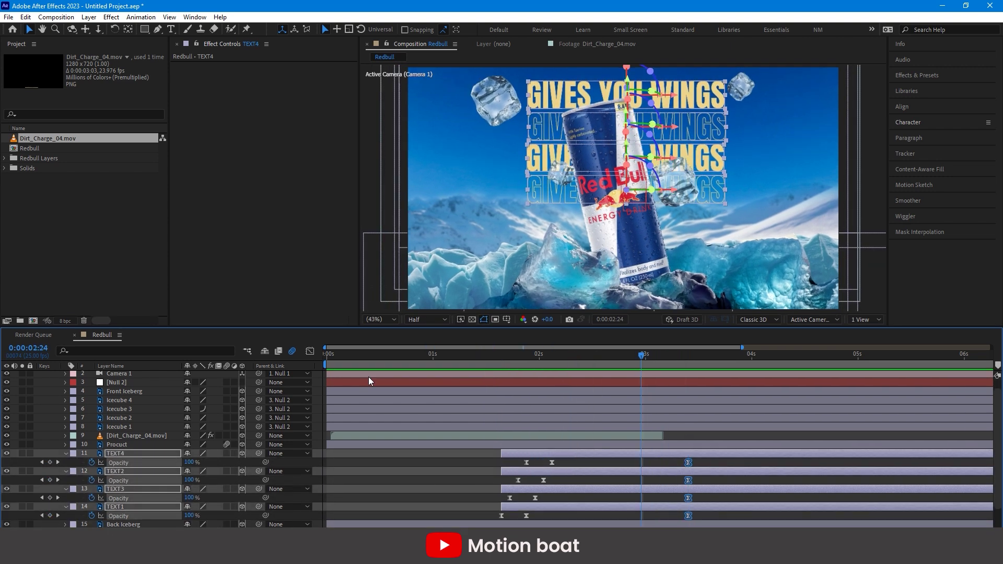
{"action": "left_click", "coordinate": [642, 516]}
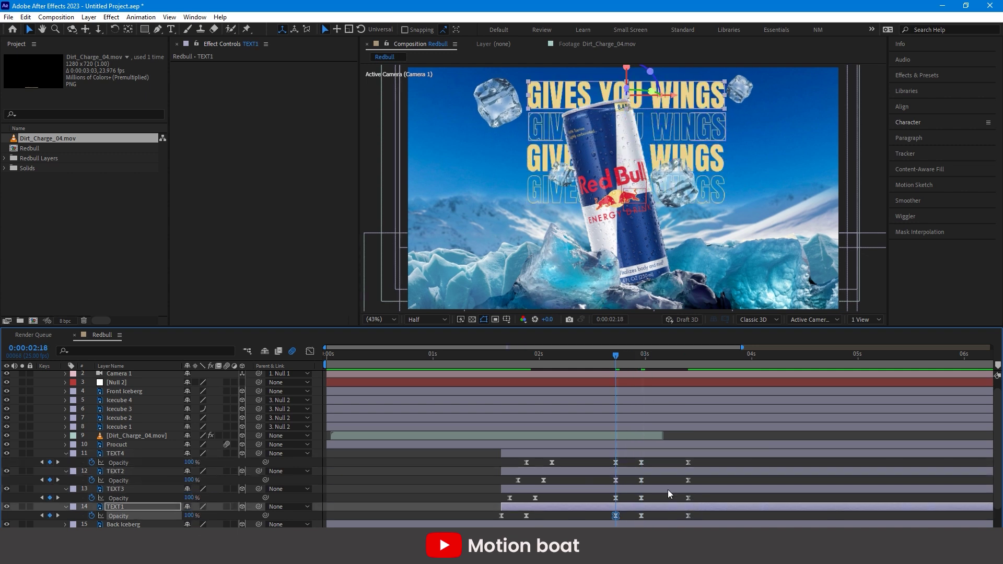
{"action": "left_click", "coordinate": [675, 515]}
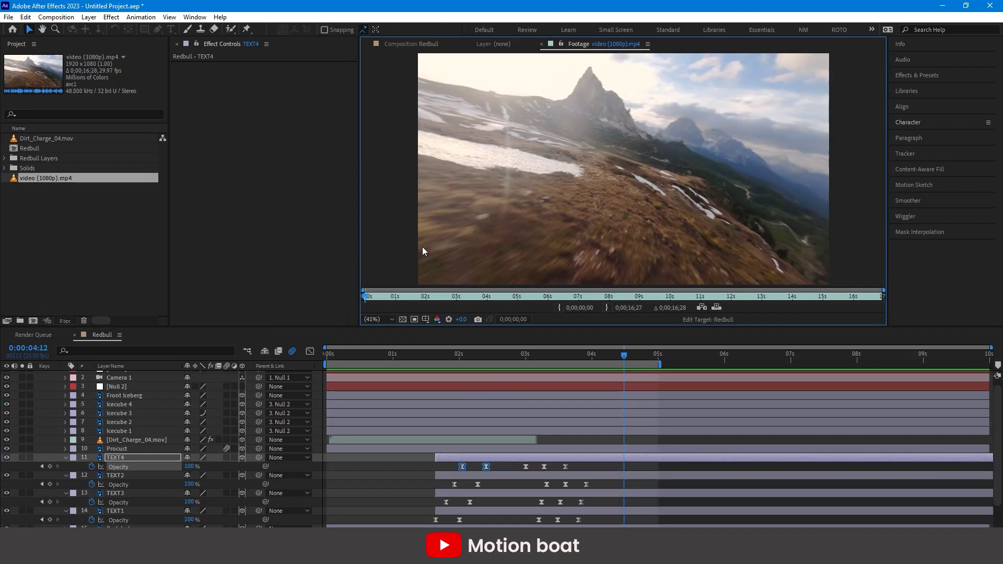
Trim the video (1080p).mp4 footage to about its first 4 seconds and create a new composition named Main Comp
{"action": "left_click_drag", "start_coordinate": [370, 300], "coordinate": [490, 318]}
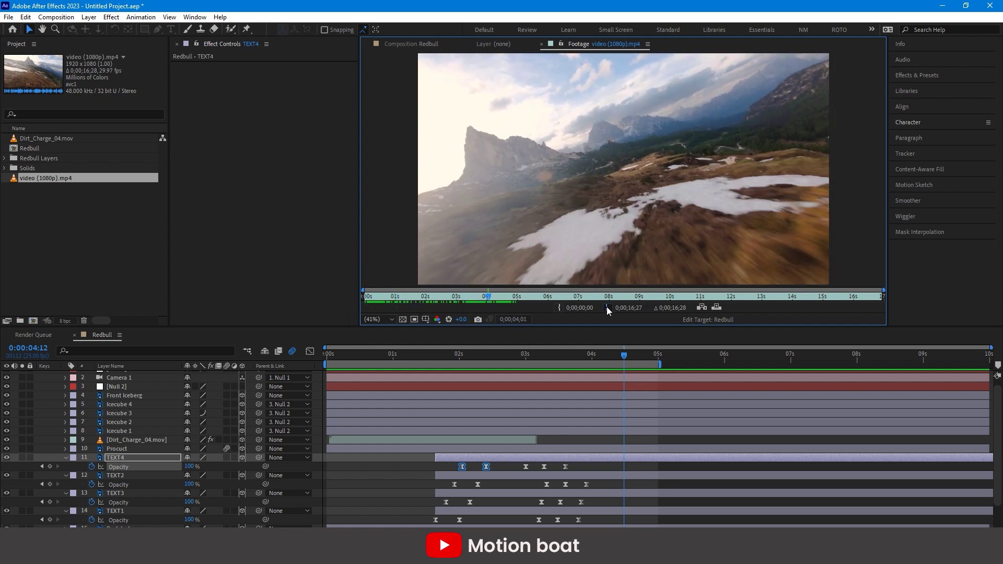
{"action": "right_click", "coordinate": [82, 296]}
{"action": "left_click", "coordinate": [83, 224]}
{"action": "type", "text": "Main Comp"}
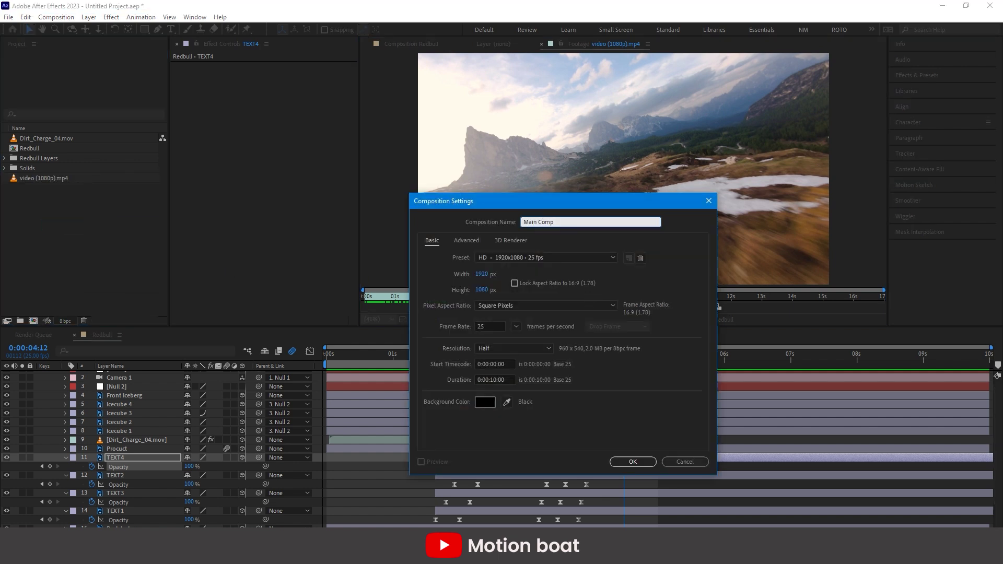
{"action": "key", "text": "Return"}
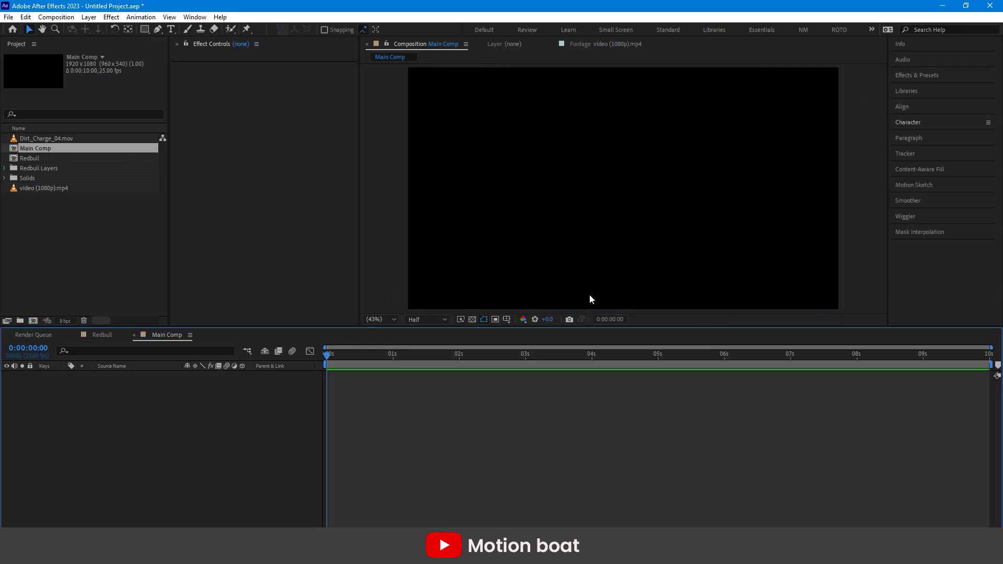
Add video (1080p).mp4 to Main Comp and enable time remapping on it with a keyframe at 4 seconds
{"action": "left_click_drag", "start_coordinate": [44, 188], "coordinate": [187, 396]}
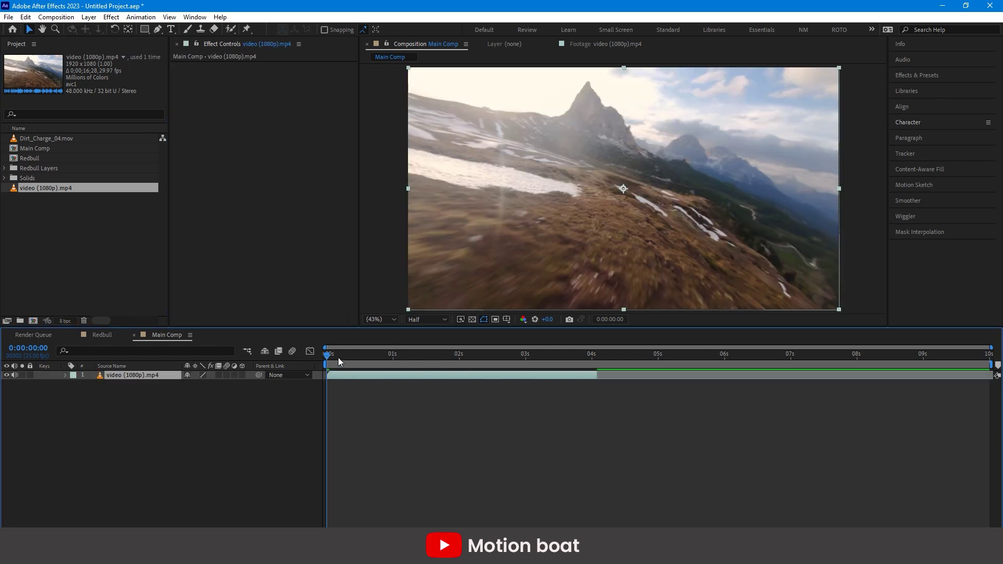
{"action": "left_click_drag", "start_coordinate": [332, 357], "coordinate": [593, 377]}
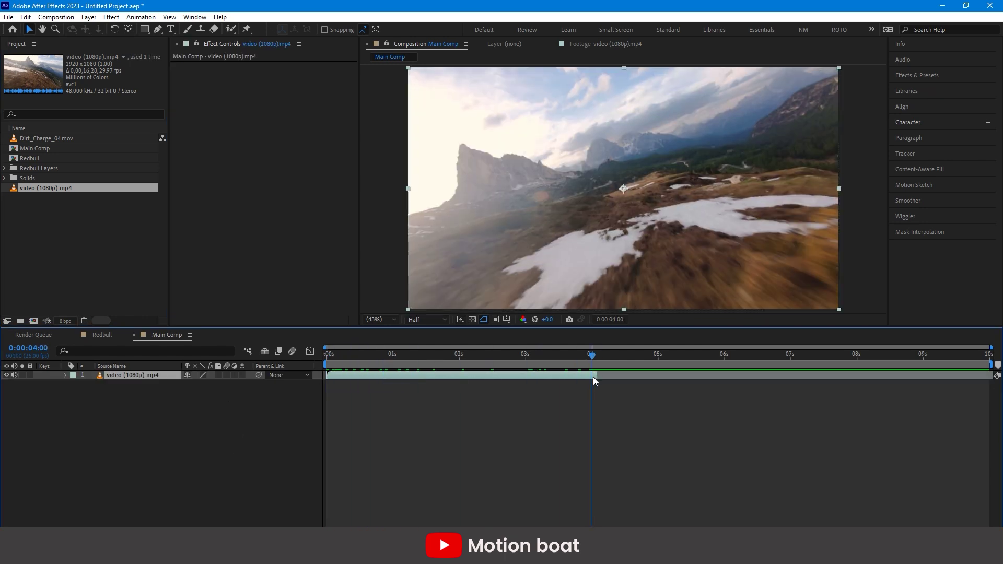
{"action": "right_click", "coordinate": [594, 377]}
{"action": "mouse_move", "coordinate": [653, 125]}
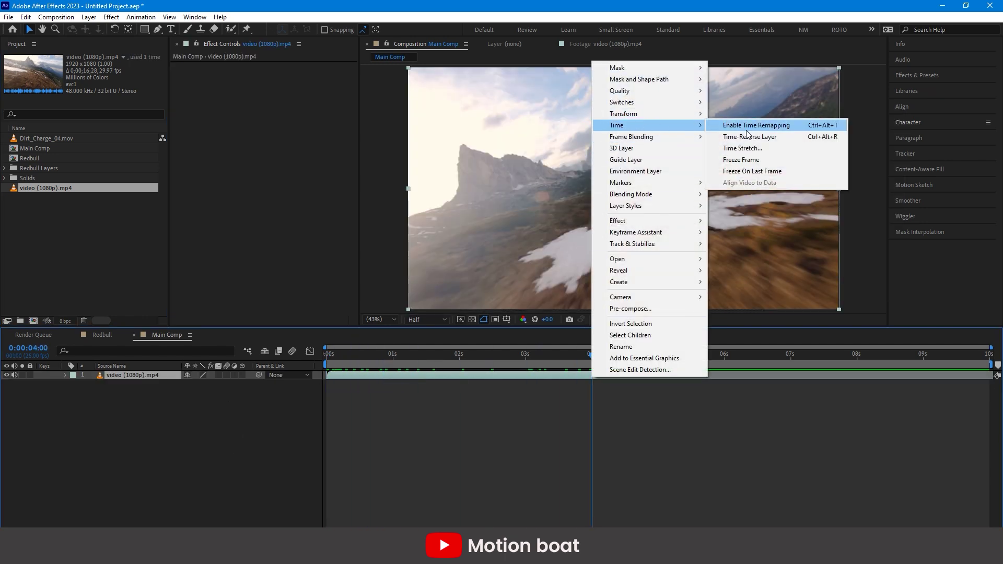
{"action": "left_click", "coordinate": [747, 129]}
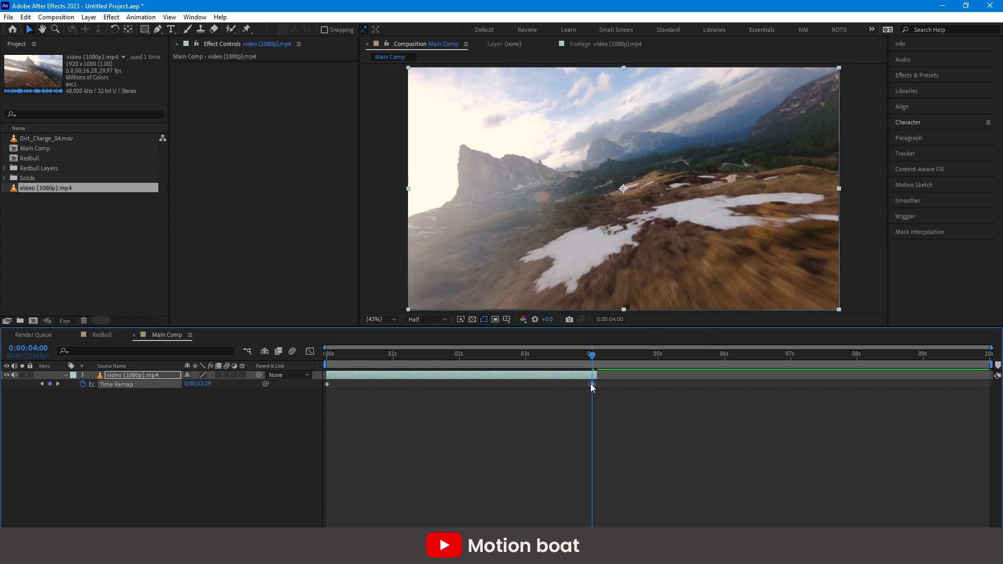
Move the video's second Time Remap keyframe to about 3 seconds, apply Easy Ease to both keyframes, and preview
{"action": "left_click_drag", "start_coordinate": [593, 387], "coordinate": [321, 389]}
{"action": "key", "text": "F9"}
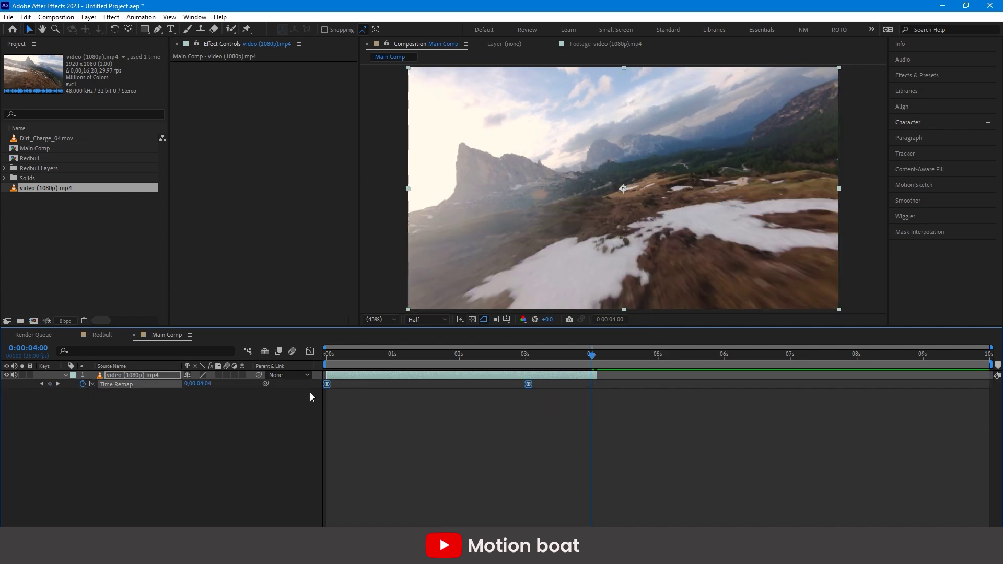
{"action": "left_click", "coordinate": [310, 351]}
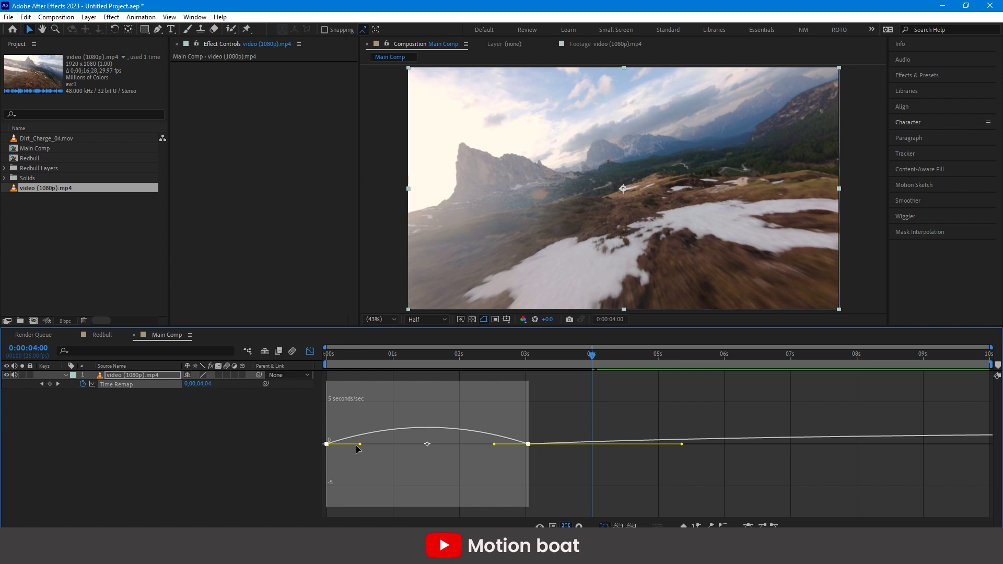
{"action": "left_click_drag", "start_coordinate": [493, 444], "coordinate": [484, 446]}
{"action": "key", "text": "ctrl+z"}
{"action": "left_click_drag", "start_coordinate": [451, 353], "coordinate": [257, 370]}
{"action": "key", "text": "space"}
Shorten the incoming speed handle of the end Time Remap keyframe so the speed peaks later, previewing the motion
{"action": "left_click", "coordinate": [460, 356]}
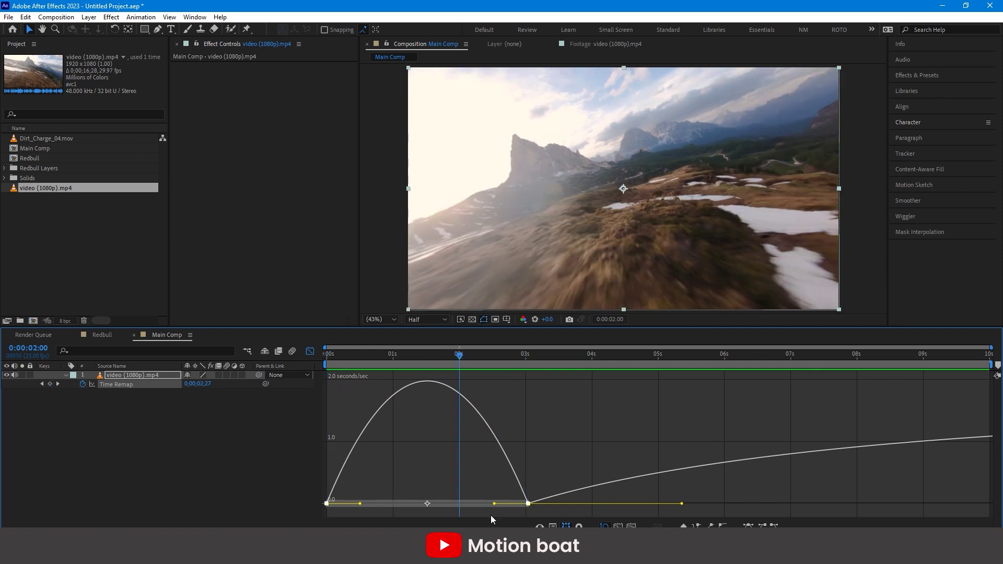
{"action": "left_click_drag", "start_coordinate": [504, 506], "coordinate": [519, 505]}
{"action": "left_click_drag", "start_coordinate": [458, 353], "coordinate": [283, 359]}
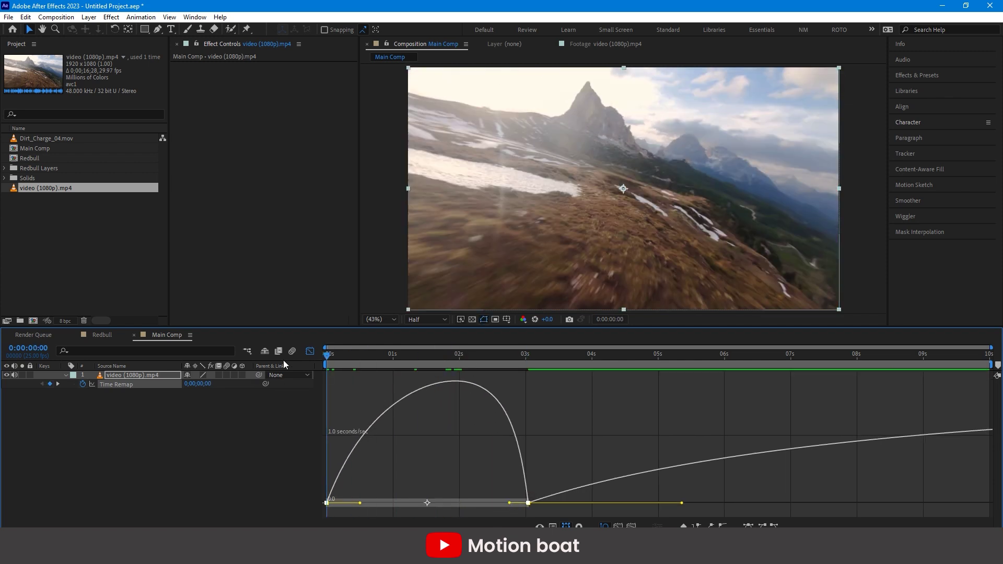
{"action": "key", "text": "space"}
{"action": "key", "text": "space"}
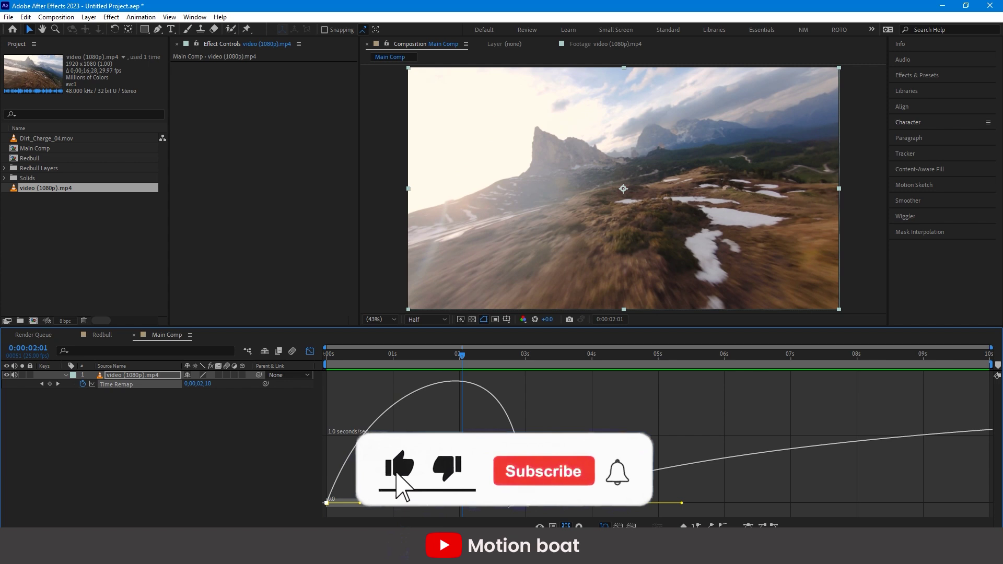
{"action": "left_click_drag", "start_coordinate": [509, 505], "coordinate": [517, 505]}
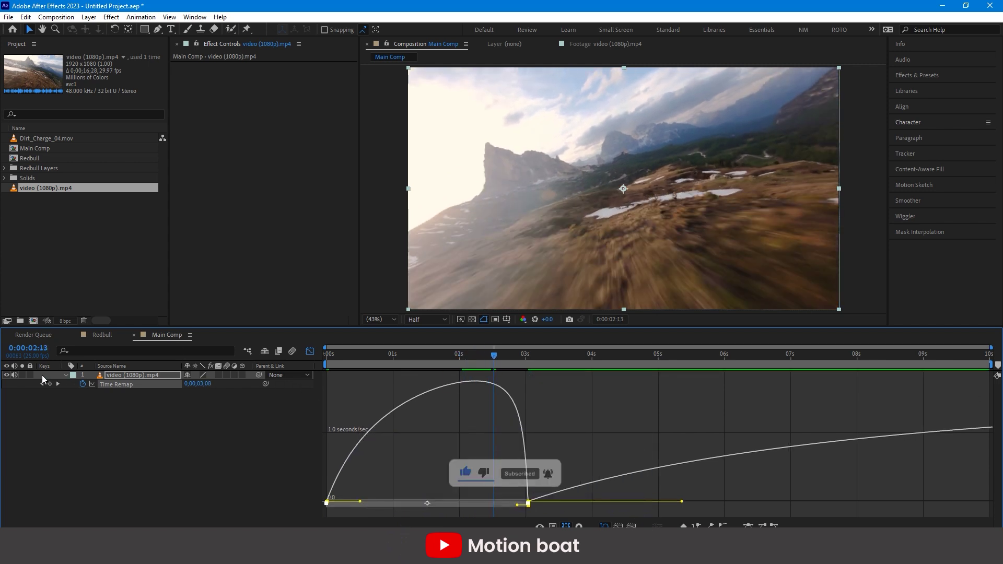
Return to the layer bars and trim the end of the video layer to about 2:18
{"action": "left_click", "coordinate": [65, 375]}
{"action": "left_click", "coordinate": [310, 351]}
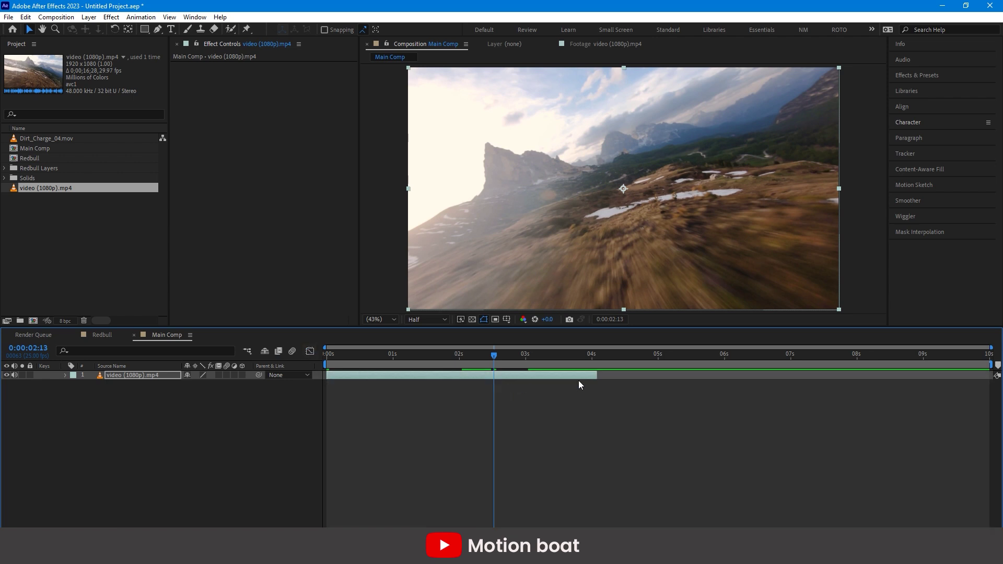
{"action": "left_click_drag", "start_coordinate": [578, 381], "coordinate": [501, 387]}
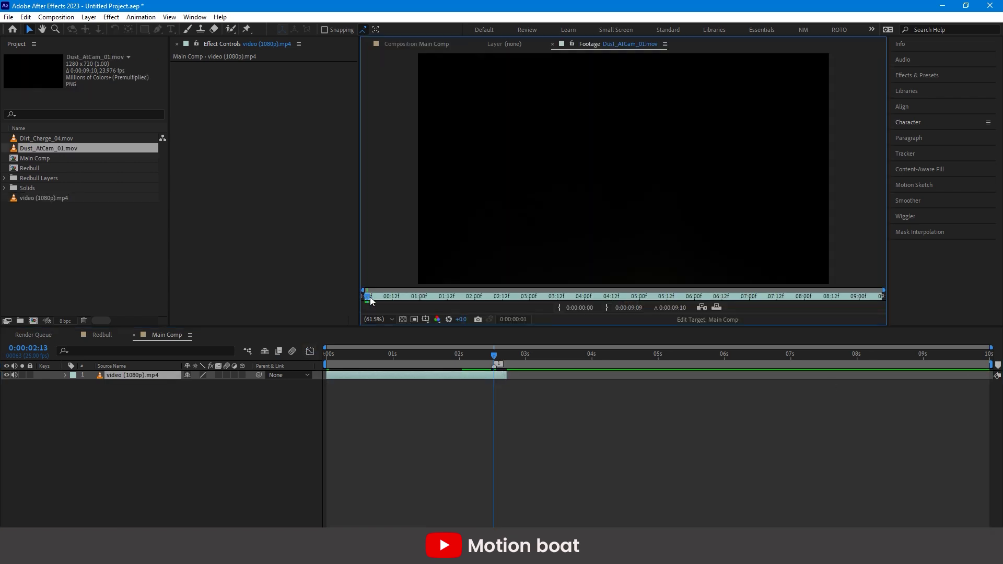
Review the Dust_AtCam_01.mov footage, and add Dust_AtCam_04.mov above the video layer, fitted to the composition frame
{"action": "left_click_drag", "start_coordinate": [367, 296], "coordinate": [419, 299]}
{"action": "double_click", "coordinate": [130, 227]}
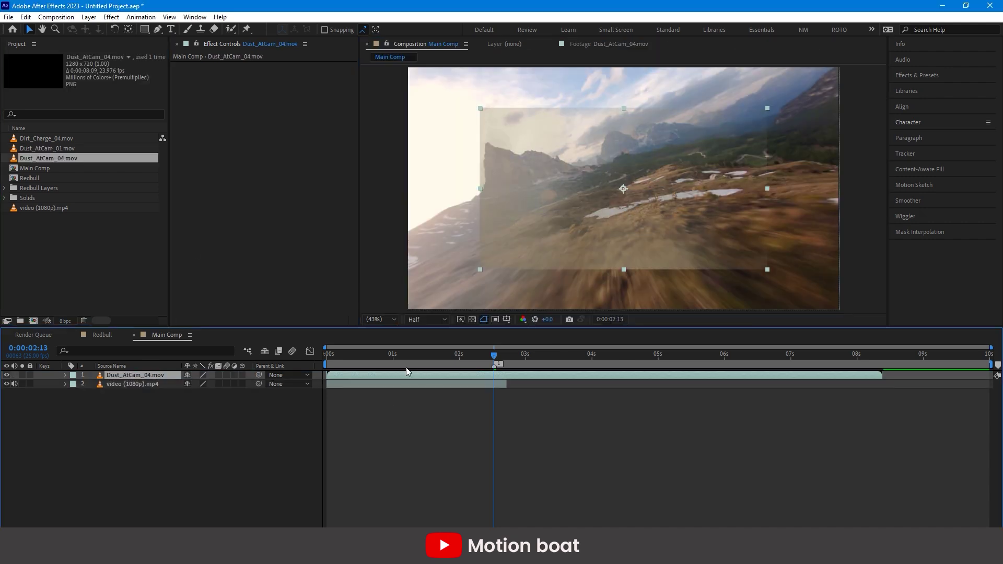
{"action": "key", "text": "ctrl+alt+f"}
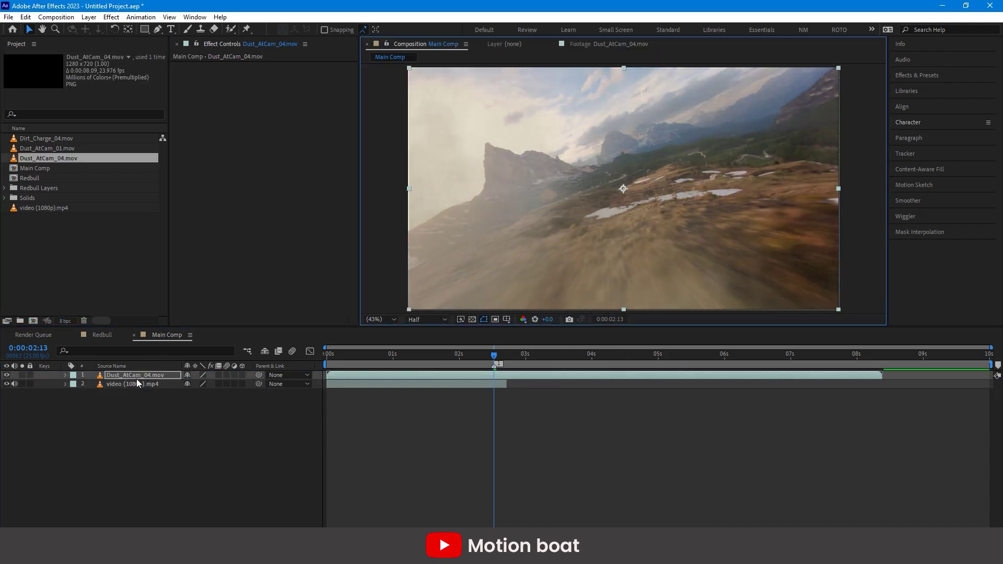
{"action": "right_click", "coordinate": [138, 377]}
{"action": "mouse_move", "coordinate": [183, 221]}
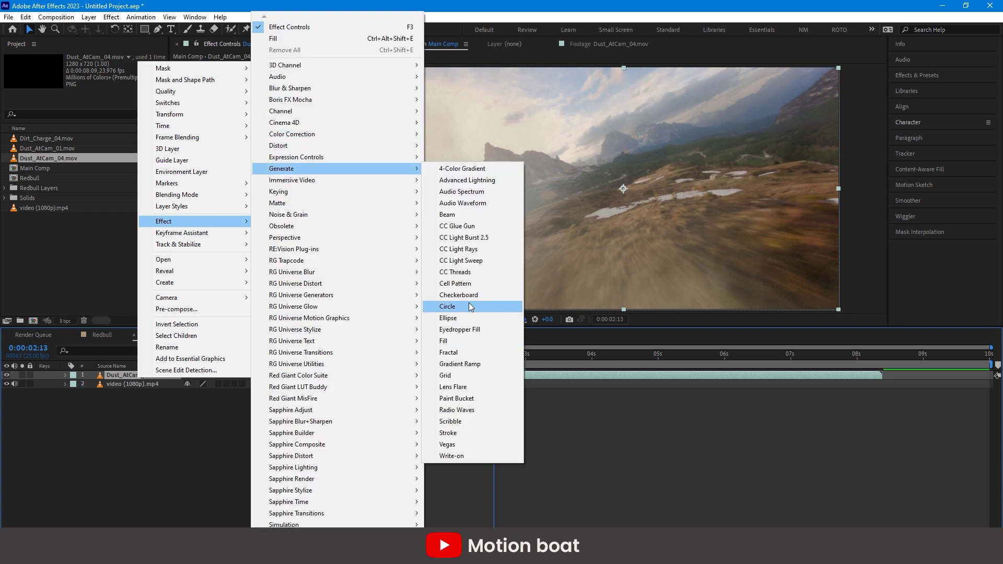
{"action": "left_click", "coordinate": [159, 475]}
Find the Tint effect and apply it to the Dust_AtCam_04.mov layer
{"action": "left_click", "coordinate": [919, 76]}
{"action": "left_click", "coordinate": [914, 89]}
{"action": "type", "text": "tint"}
{"action": "left_click_drag", "start_coordinate": [930, 135], "coordinate": [293, 92]}
Set the Dust_AtCam_04.mov layer's blending mode to Add and shift the clip to start at about 1:16
{"action": "key", "text": "F4"}
{"action": "left_click", "coordinate": [201, 375]}
{"action": "left_click", "coordinate": [232, 196]}
{"action": "left_click_drag", "start_coordinate": [502, 356], "coordinate": [490, 375]}
{"action": "left_click_drag", "start_coordinate": [468, 359], "coordinate": [522, 370]}
Add Dust_AtCam_01.mov as the uppermost layer, enlarged to fill the frame, and apply the Tint effect to it
{"action": "left_click_drag", "start_coordinate": [48, 148], "coordinate": [135, 374]}
{"action": "left_click_drag", "start_coordinate": [767, 108], "coordinate": [839, 68]}
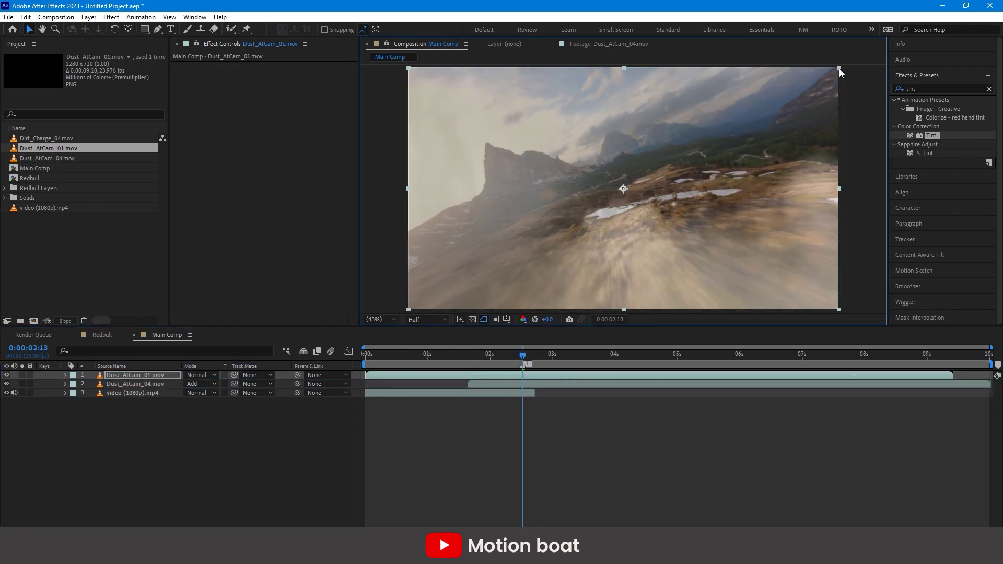
{"action": "double_click", "coordinate": [922, 135]}
Set the Dust_AtCam_01.mov layer's blending mode to Add and shift its start to match the other dust clip
{"action": "left_click", "coordinate": [213, 375]}
{"action": "left_click", "coordinate": [232, 196]}
{"action": "left_click_drag", "start_coordinate": [370, 375], "coordinate": [522, 359]}
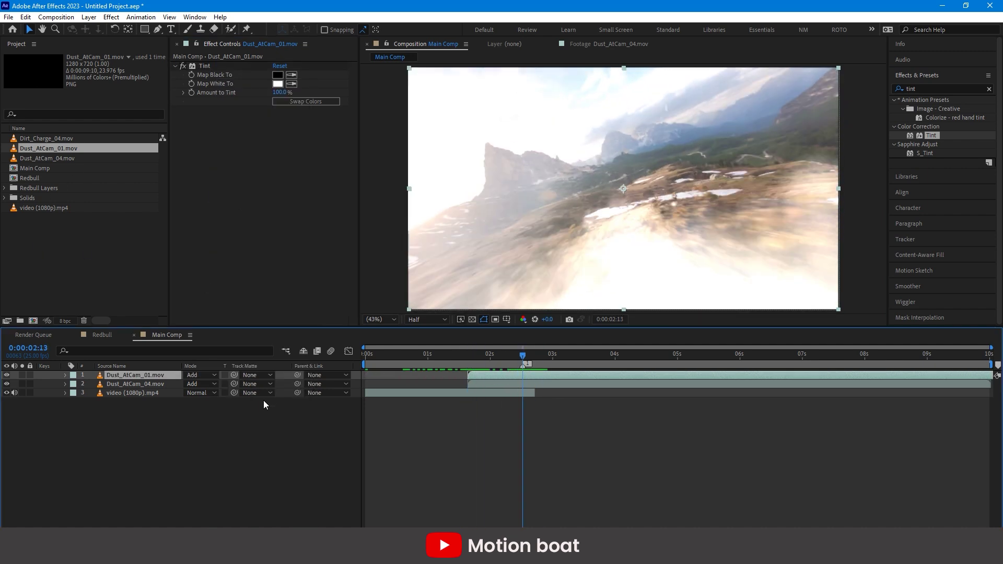
Add the Redbull composition to Main Comp between the Dust_AtCam_04.mov and video (1080p).mp4 layers
{"action": "left_click", "coordinate": [30, 178]}
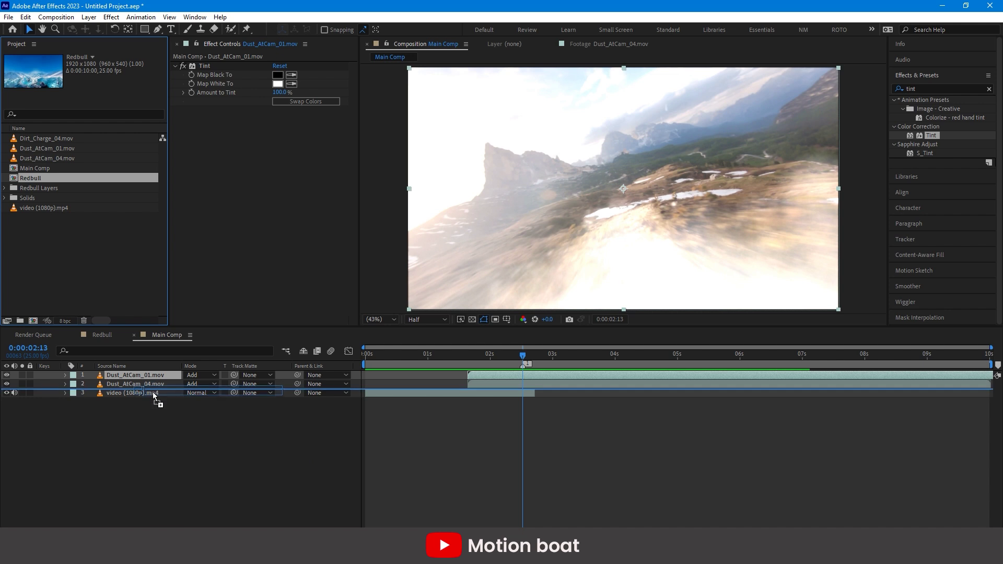
{"action": "left_click_drag", "start_coordinate": [227, 393], "coordinate": [229, 394]}
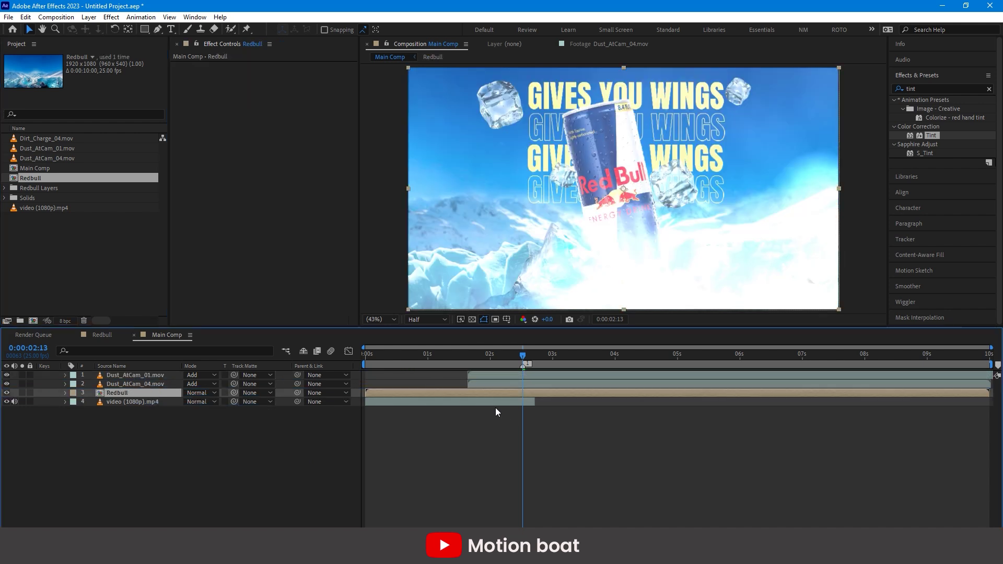
Start the Redbull layer at 0:00:02:12 and keyframe its opacity to fade in up to 0:00:02:17
{"action": "key", "text": "bracketleft"}
{"action": "left_click", "coordinate": [520, 356]}
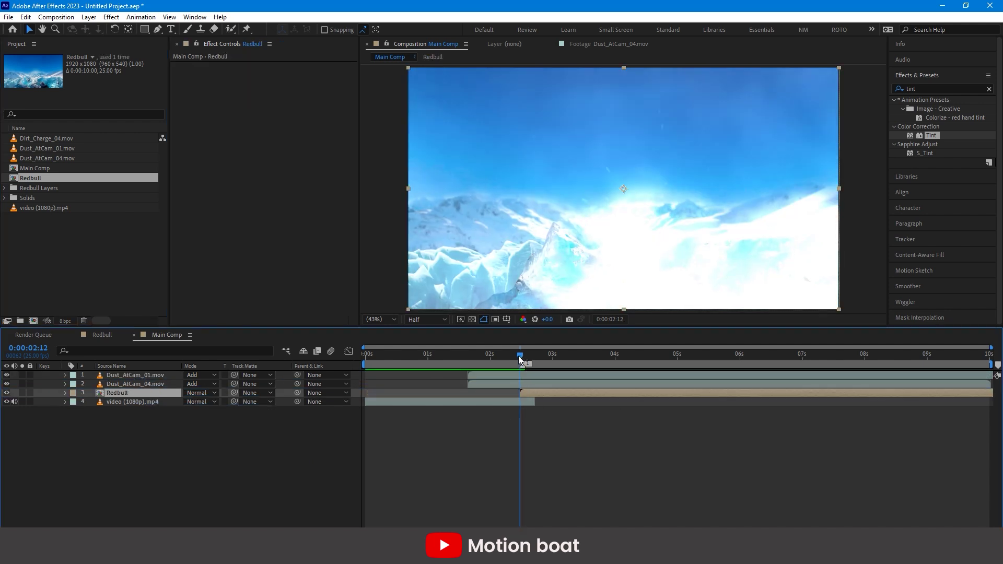
{"action": "key", "text": "t"}
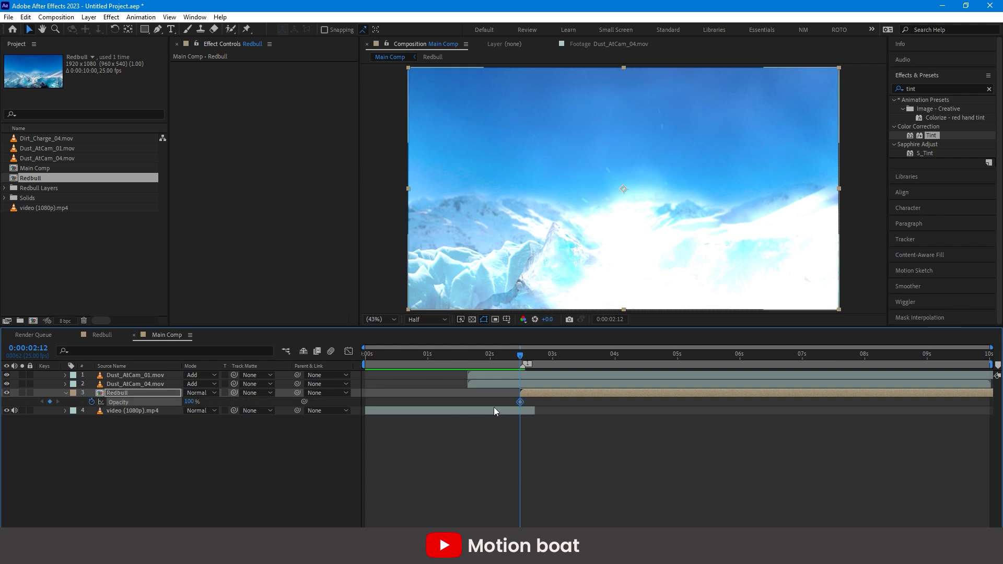
{"action": "key", "text": "Page_Down"}
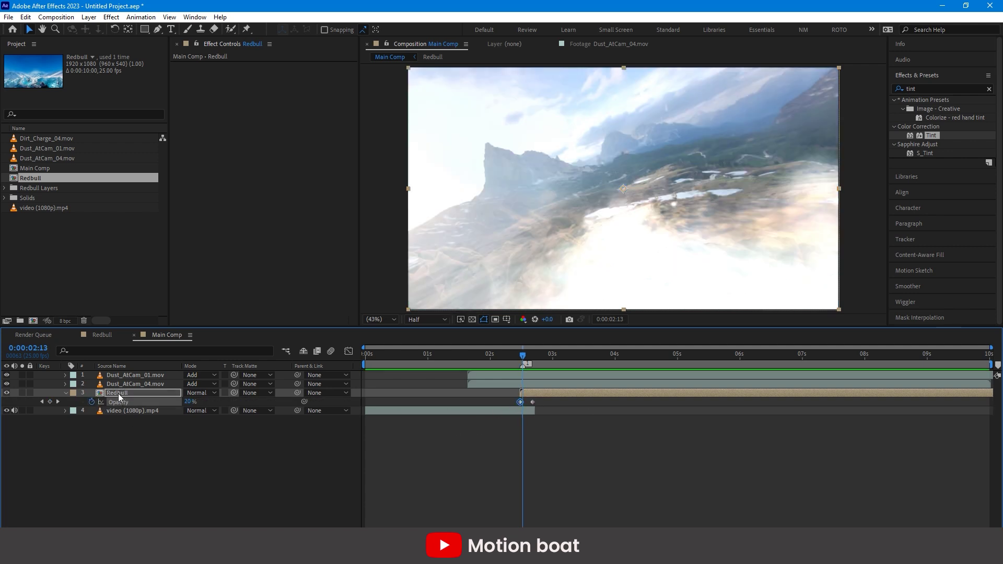
Move the Redbull layer below video (1080p).mp4 and keyframe the video's scale from 100% near 0:00:02:12 to a larger size at 0:00:02:17
{"action": "left_click_drag", "start_coordinate": [118, 393], "coordinate": [124, 415]}
{"action": "left_click", "coordinate": [522, 394]}
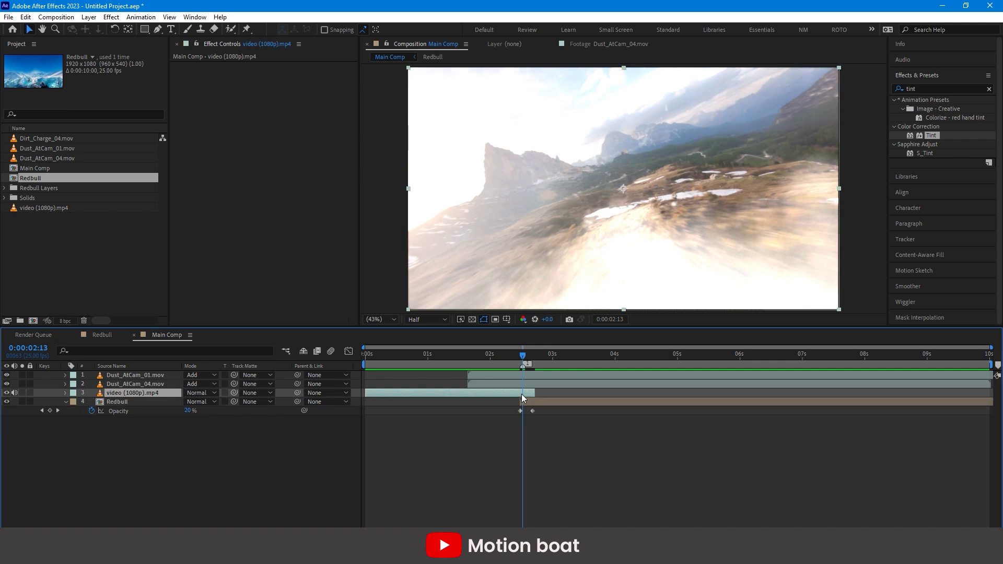
{"action": "key", "text": "s"}
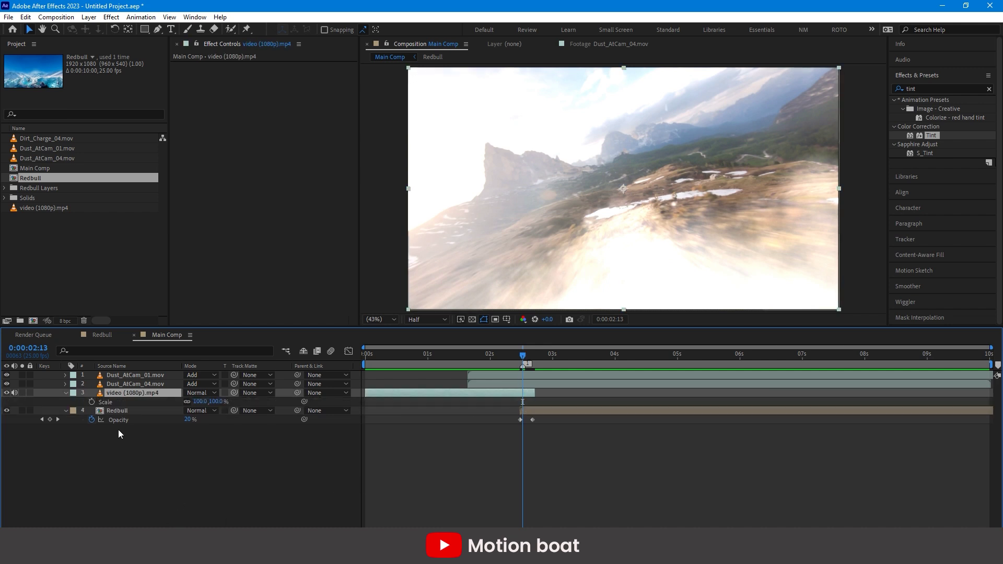
{"action": "left_click", "coordinate": [91, 402]}
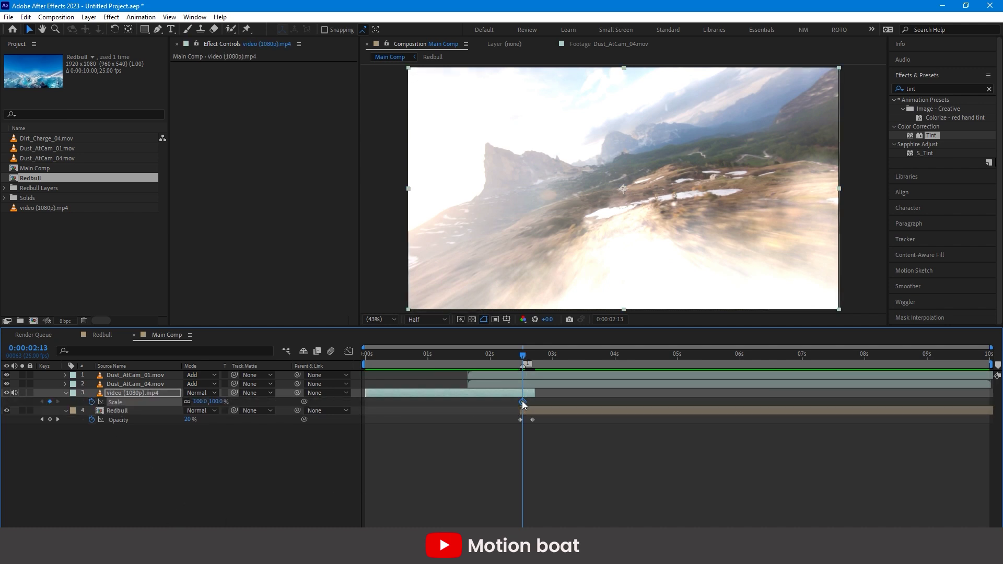
{"action": "left_click_drag", "start_coordinate": [522, 358], "coordinate": [532, 359]}
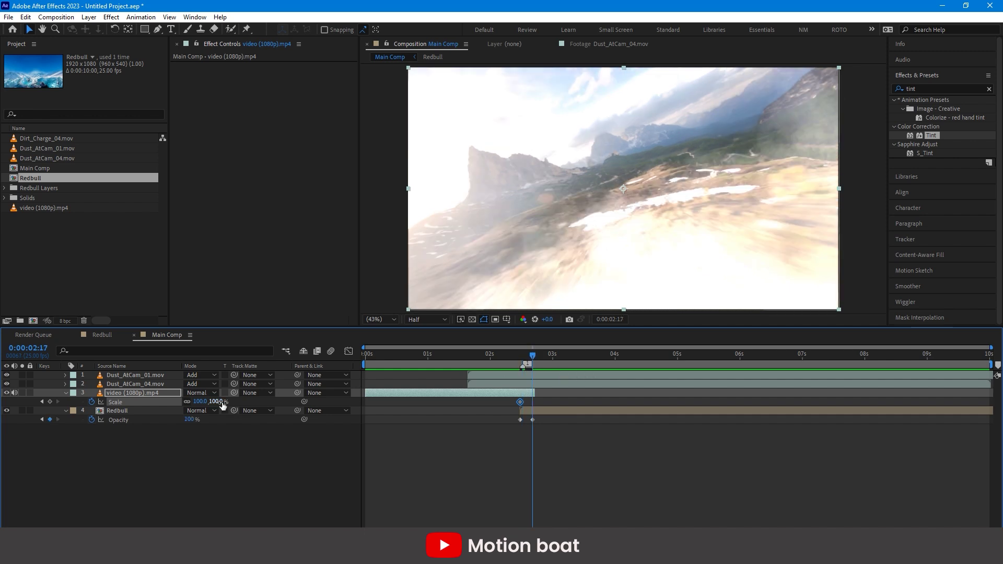
{"action": "left_click_drag", "start_coordinate": [222, 404], "coordinate": [344, 406]}
{"action": "left_click_drag", "start_coordinate": [535, 354], "coordinate": [523, 354]}
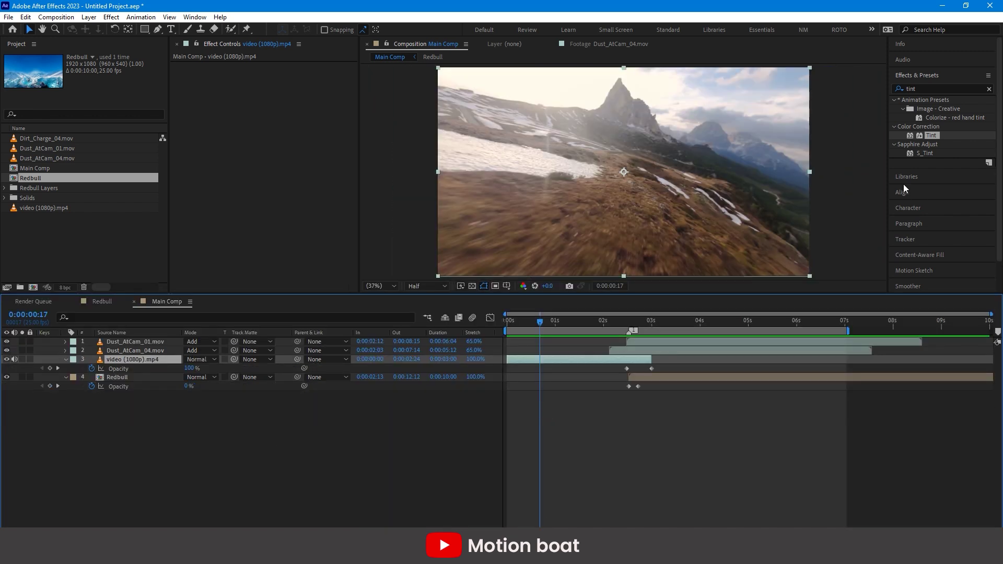
Apply the Tint effect to the video (1080p).mp4 layer, mapping white to bright cyan (09DDFD) with a tint amount of 25%
{"action": "left_click_drag", "start_coordinate": [932, 135], "coordinate": [145, 363]}
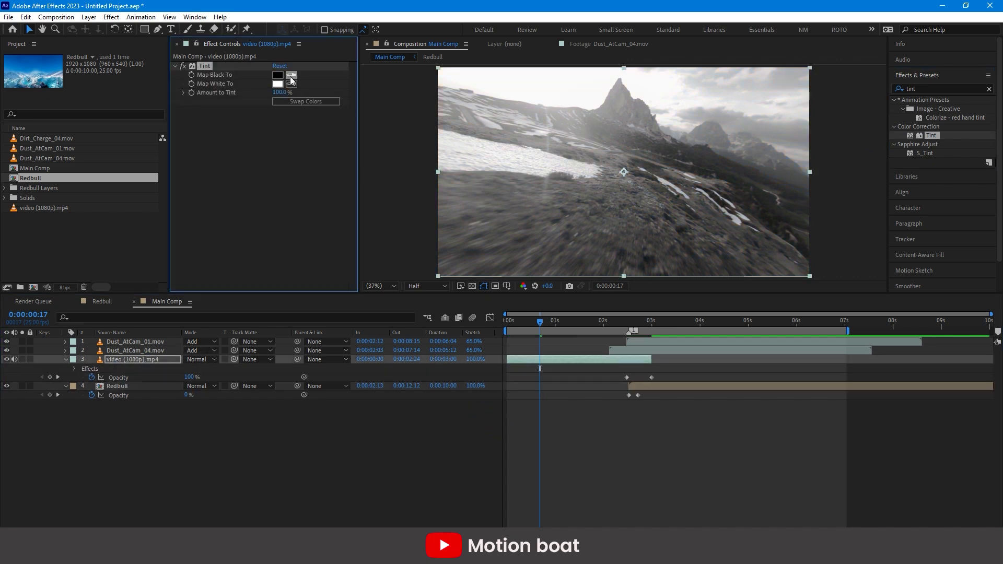
{"action": "left_click", "coordinate": [277, 83]}
{"action": "left_click", "coordinate": [577, 422]}
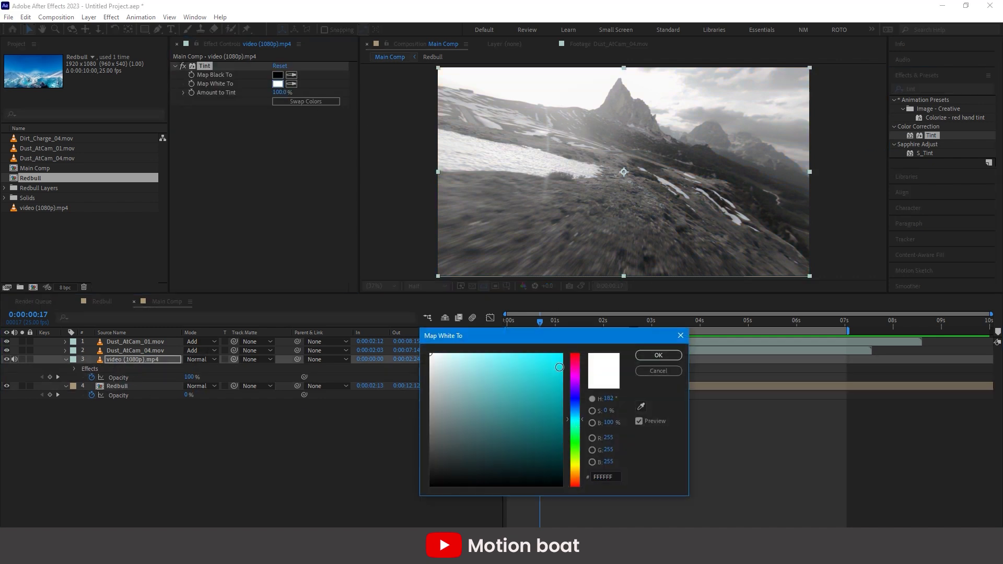
{"action": "left_click_drag", "start_coordinate": [559, 367], "coordinate": [560, 359]}
{"action": "left_click", "coordinate": [576, 417]}
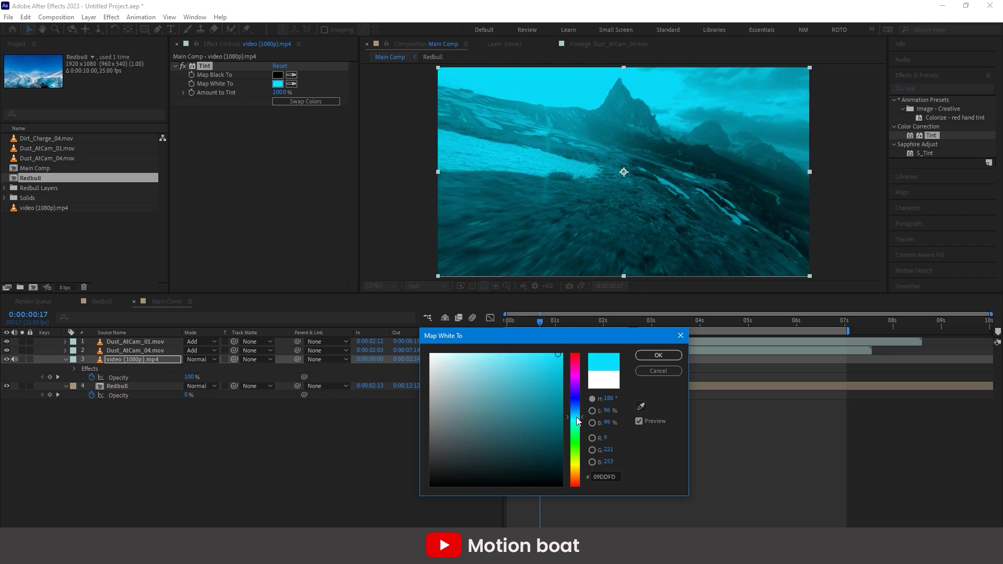
{"action": "left_click", "coordinate": [658, 356]}
{"action": "left_click_drag", "start_coordinate": [280, 92], "coordinate": [253, 96]}
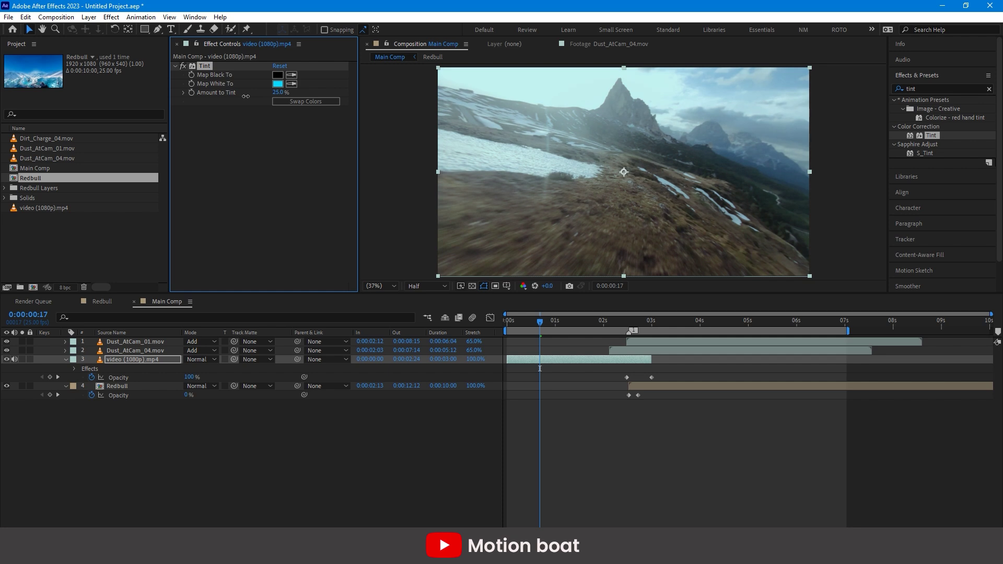
Add the Hue/Saturation effect to the video (1080p).mp4 layer and raise its master saturation to about 41
{"action": "left_click", "coordinate": [915, 88]}
{"action": "type", "text": "hue"}
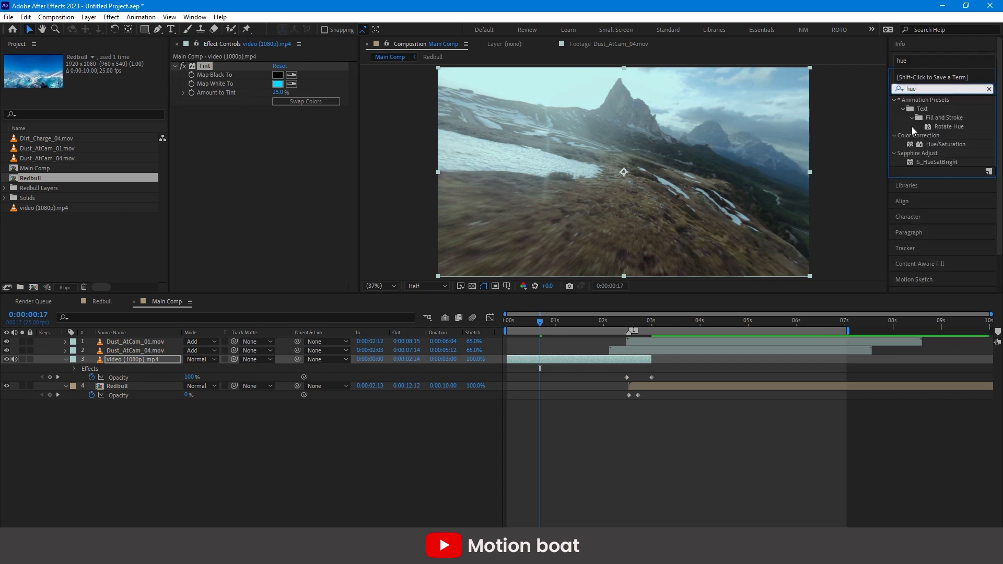
{"action": "left_click_drag", "start_coordinate": [945, 144], "coordinate": [335, 182]}
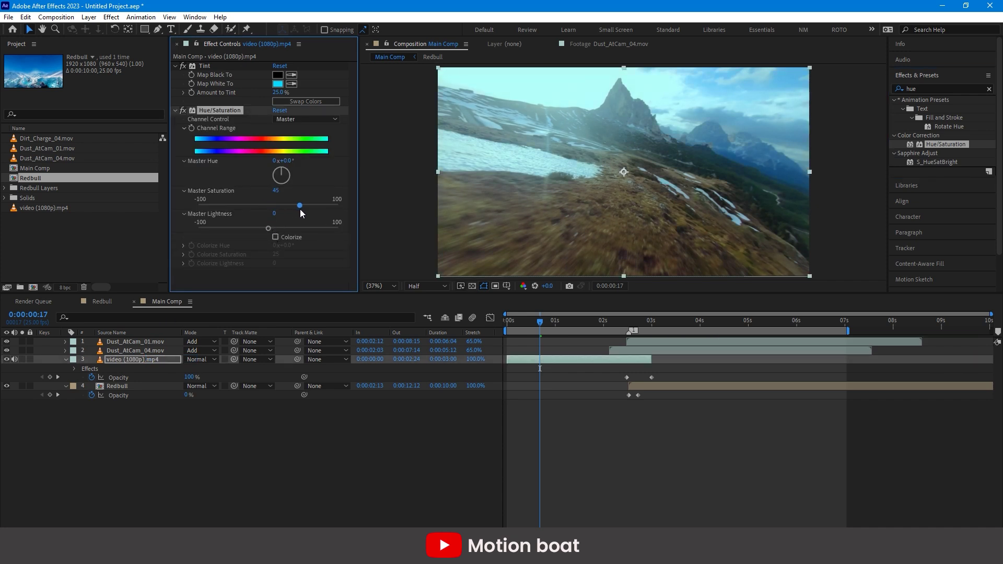
Add the Brightness & Contrast effect to the video (1080p).mp4 layer with brightness 63 and contrast 41
{"action": "left_click_drag", "start_coordinate": [929, 89], "coordinate": [807, 88]}
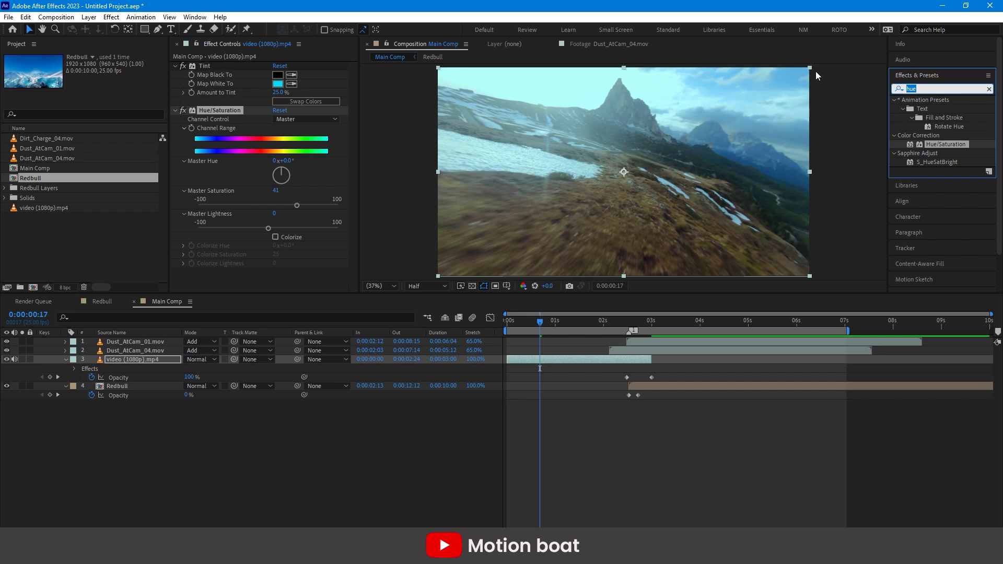
{"action": "type", "text": "Brigh"}
{"action": "left_click_drag", "start_coordinate": [954, 145], "coordinate": [138, 364]}
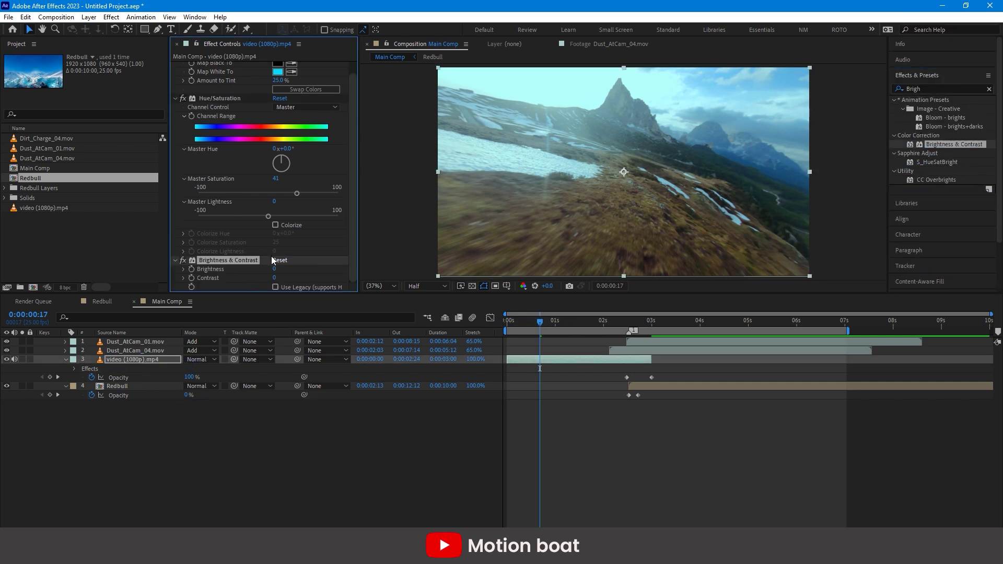
{"action": "left_click_drag", "start_coordinate": [274, 271], "coordinate": [307, 269]}
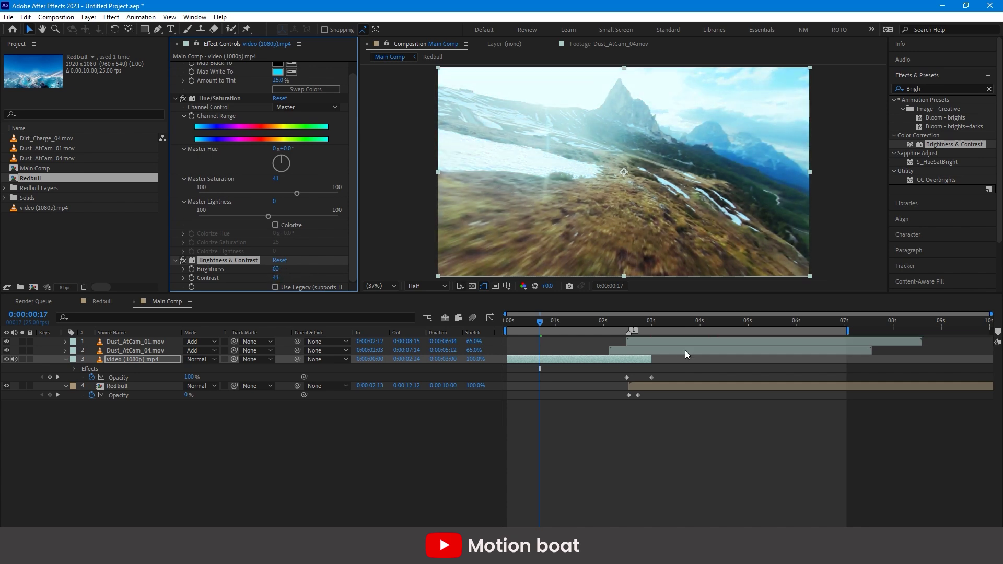
Play back Main Comp from the start, and replay the dust transition from about 0:00:02:08
{"action": "left_click_drag", "start_coordinate": [553, 324], "coordinate": [377, 327]}
{"action": "key", "text": "space"}
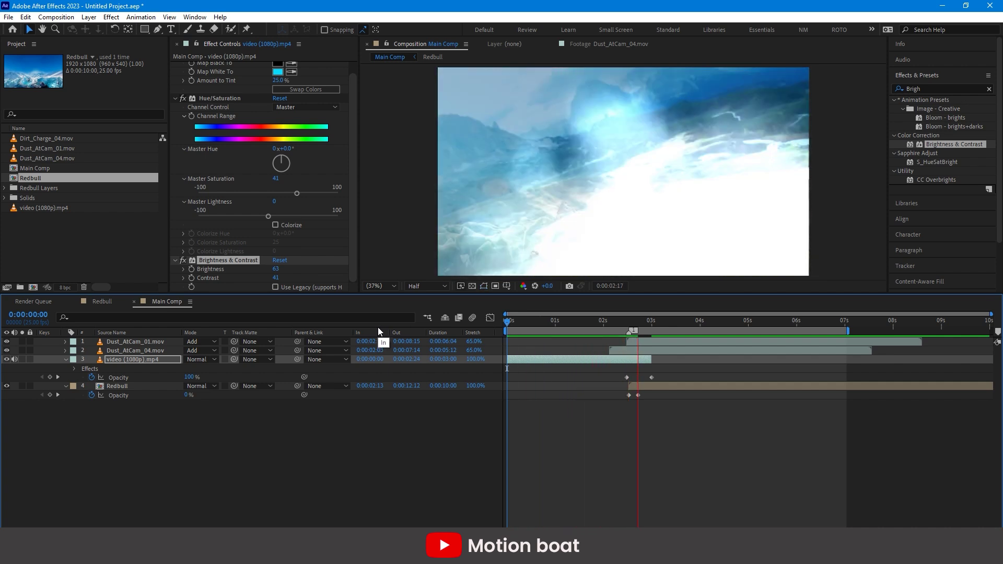
{"action": "key", "text": "space"}
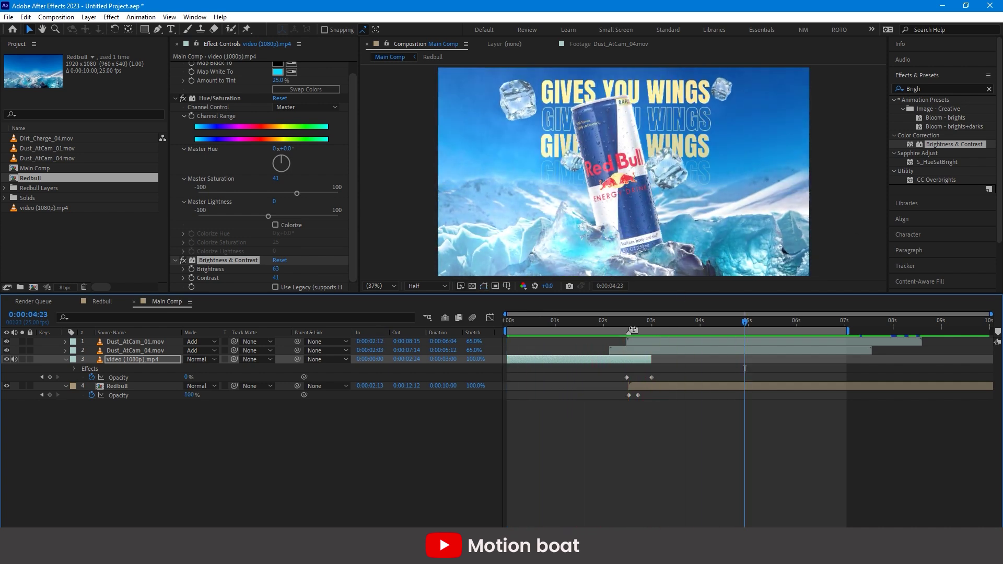
{"action": "left_click", "coordinate": [623, 323]}
{"action": "key", "text": "space"}
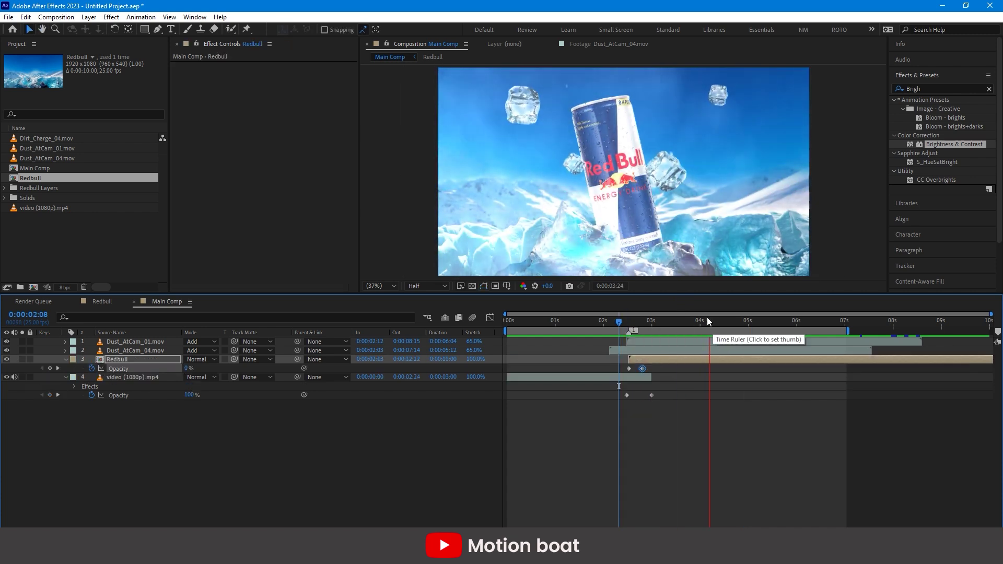
{"action": "left_click_drag", "start_coordinate": [719, 322], "coordinate": [604, 326]}
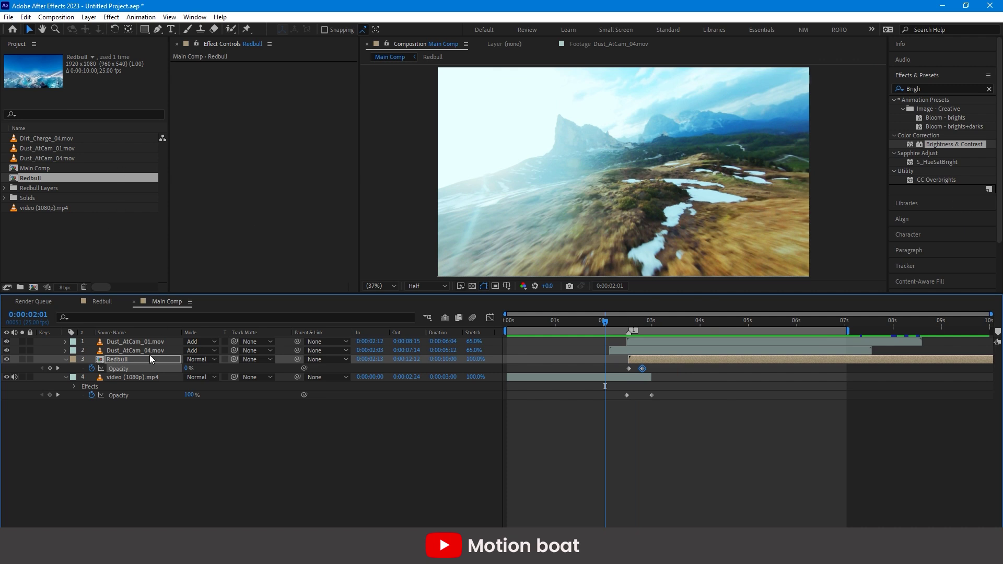
Raise the video (1080p).mp4 layer's tint amount to 41% and its brightness to 107, and preview from the start
{"action": "left_click", "coordinate": [121, 377]}
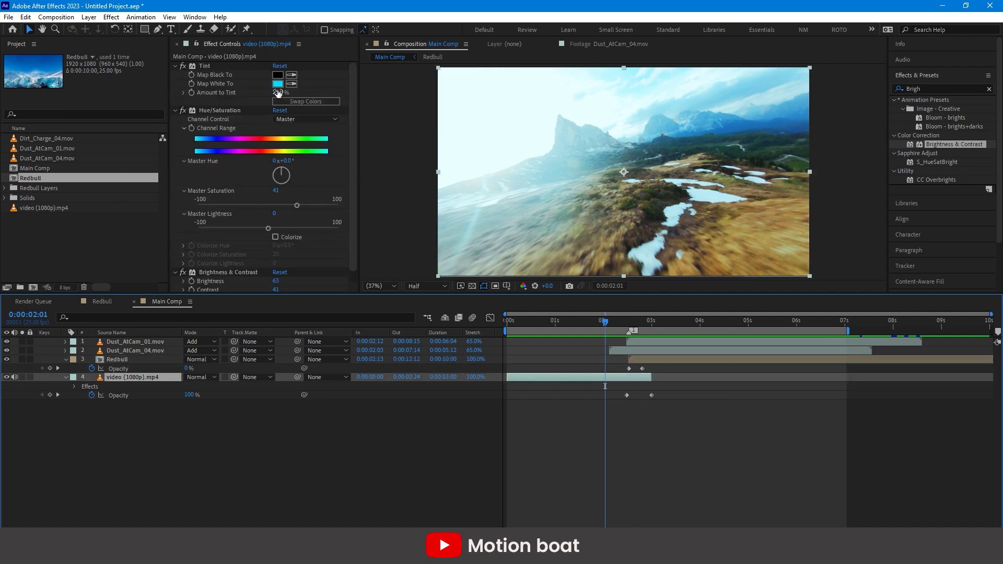
{"action": "left_click_drag", "start_coordinate": [277, 93], "coordinate": [291, 97]}
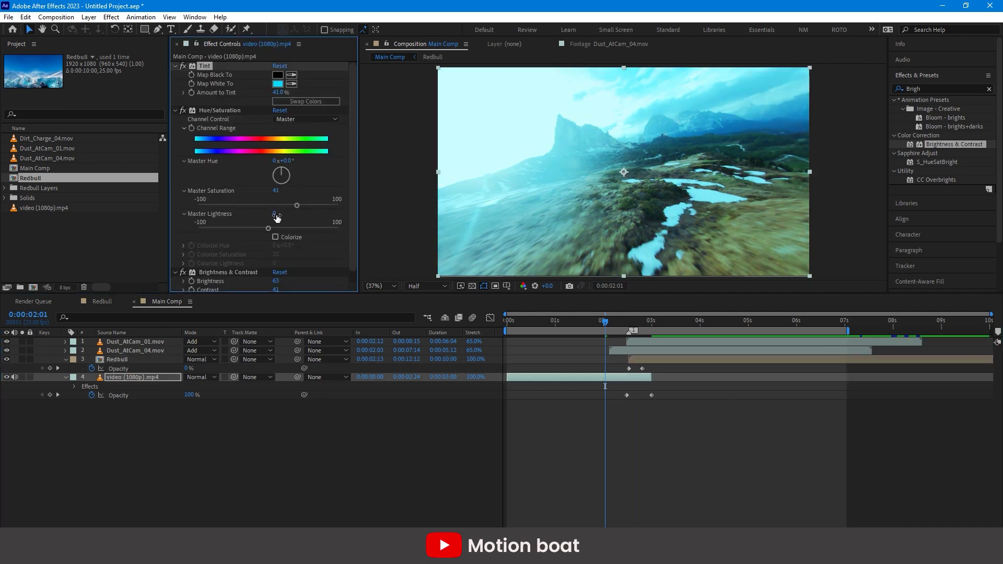
{"action": "left_click_drag", "start_coordinate": [276, 281], "coordinate": [301, 282]}
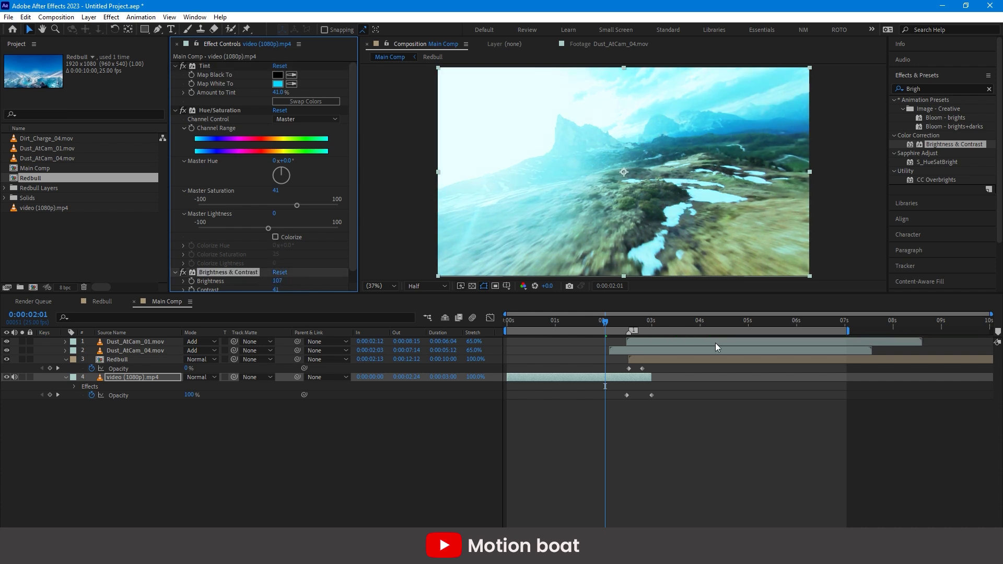
{"action": "key", "text": "Home"}
{"action": "key", "text": "space"}
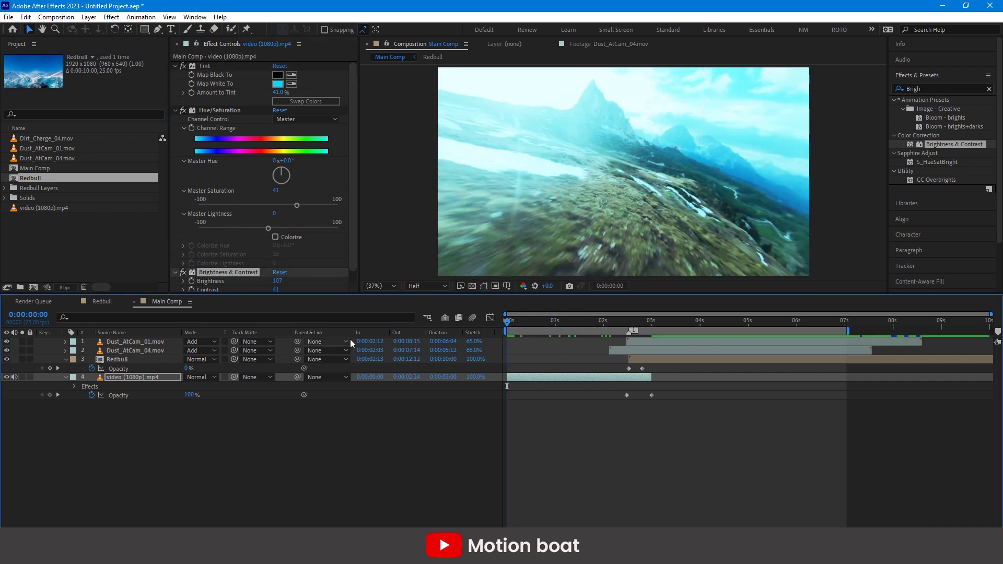